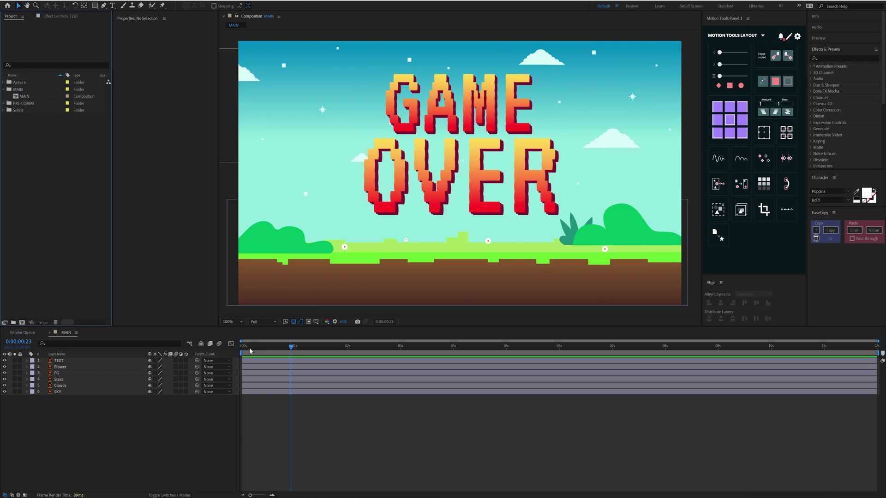
Keyframe TEXT's Position: 966.5, 423.3 at 1 second, lower at 966.5, 503.5 at 0.
left_click_drag(246, 347, 238, 353)
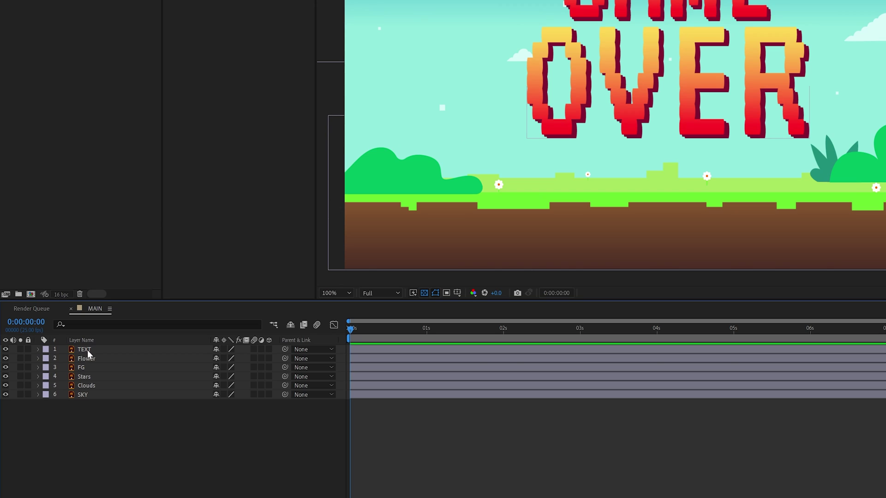
left_click(60, 361)
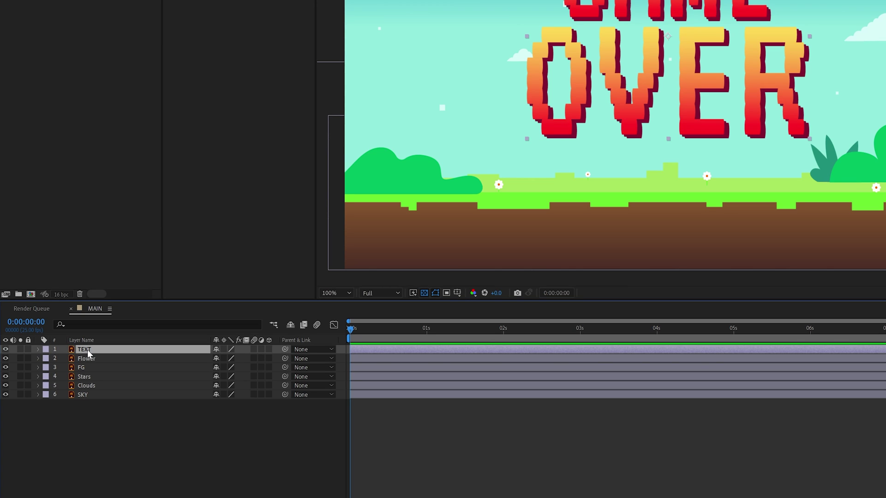
key("p")
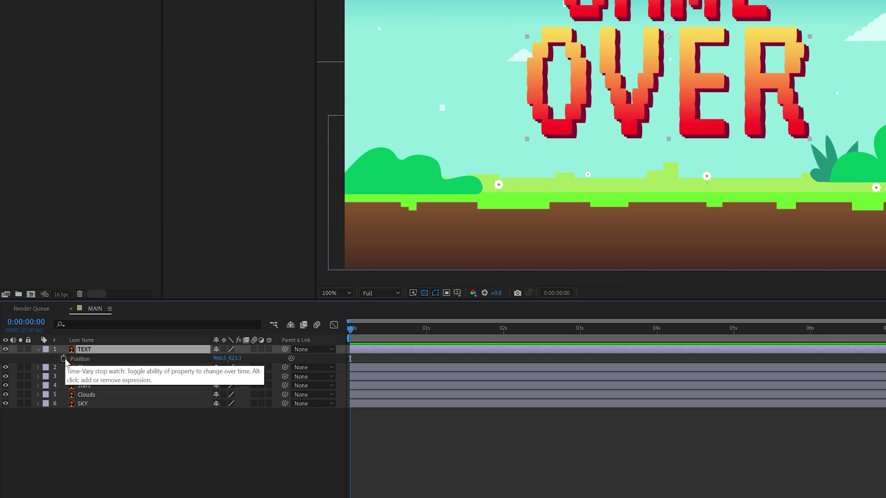
left_click(63, 359)
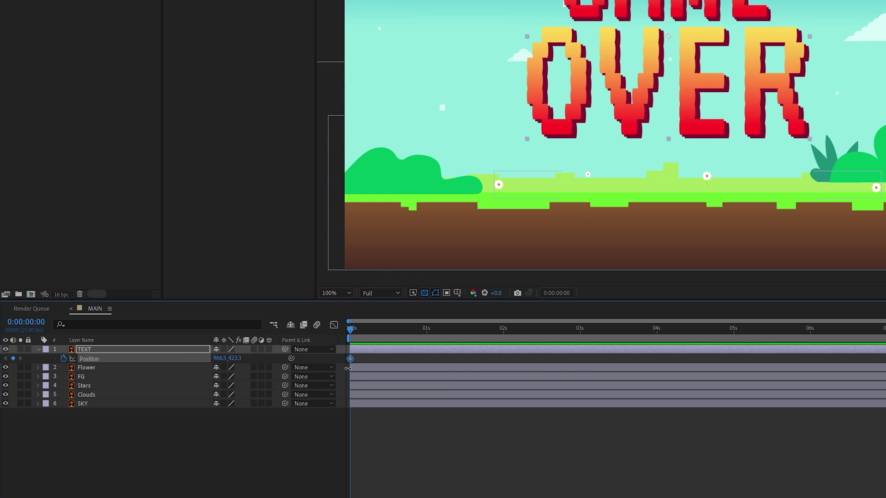
left_click_drag(351, 359, 425, 359)
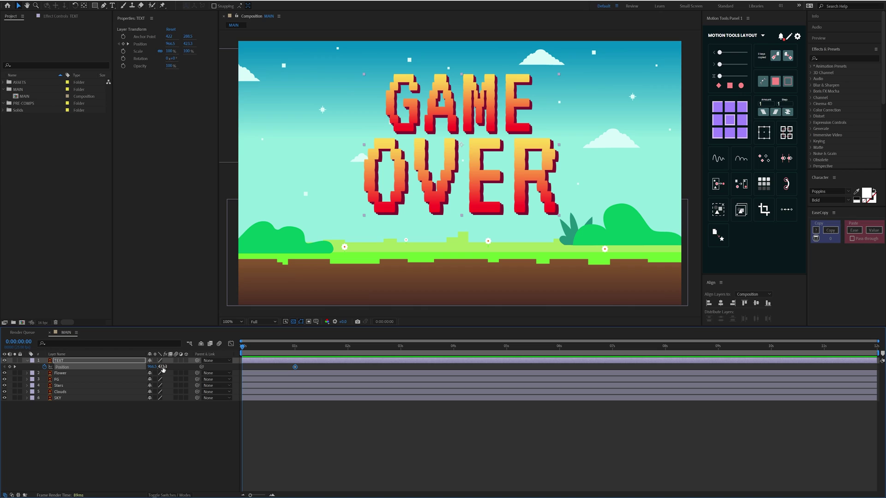
left_click_drag(162, 368, 203, 373)
Preview the rising GAME OVER text and select both Position keyframes.
left_click(350, 432)
key("space")
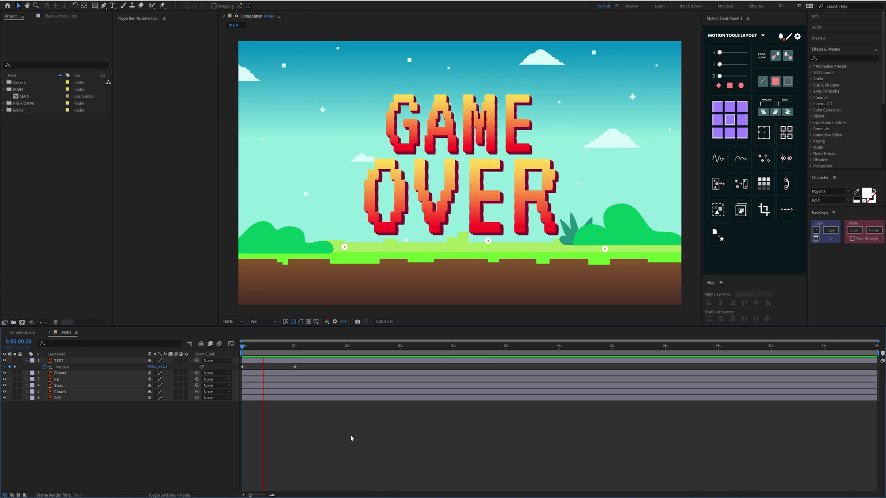
left_click_drag(318, 367, 238, 385)
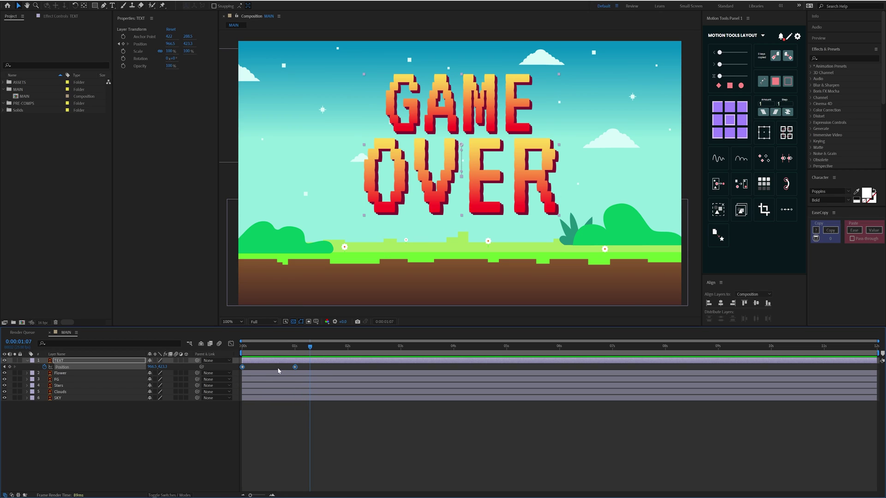
Easy-ease both Position keyframes and sharpen the speed curve in the Graph Editor.
key("F9")
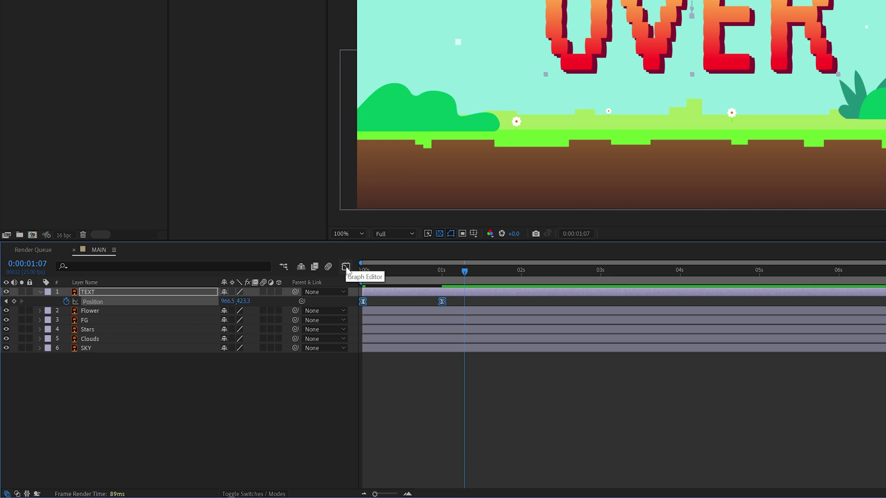
left_click(346, 267)
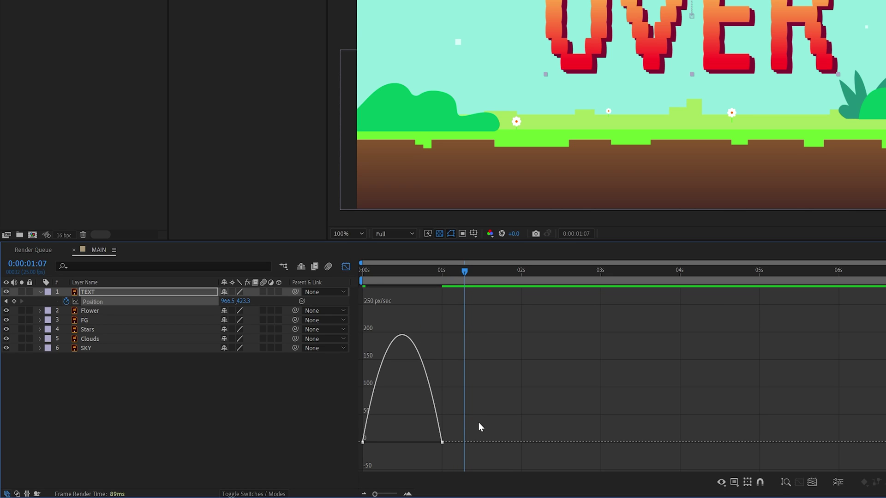
left_click_drag(428, 456, 368, 445)
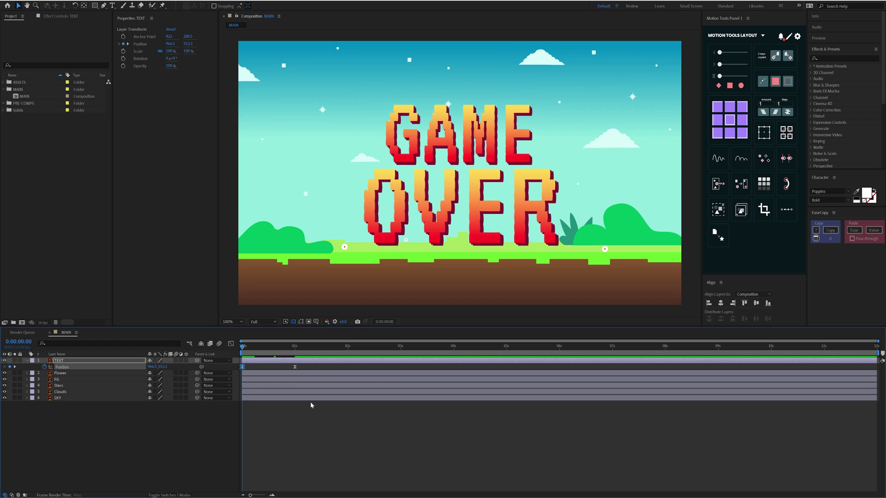
key("space")
Slide the TEXT layer a few frames later and replay the eased rise.
left_click(306, 402)
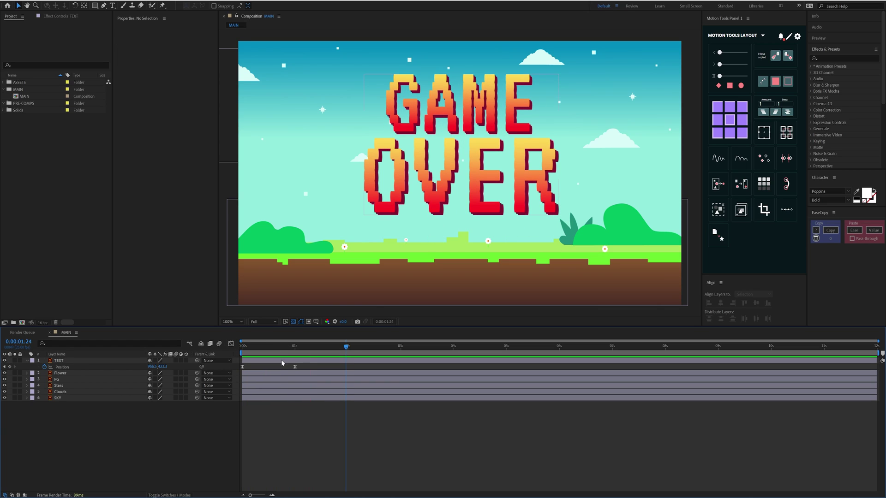
left_click(284, 360)
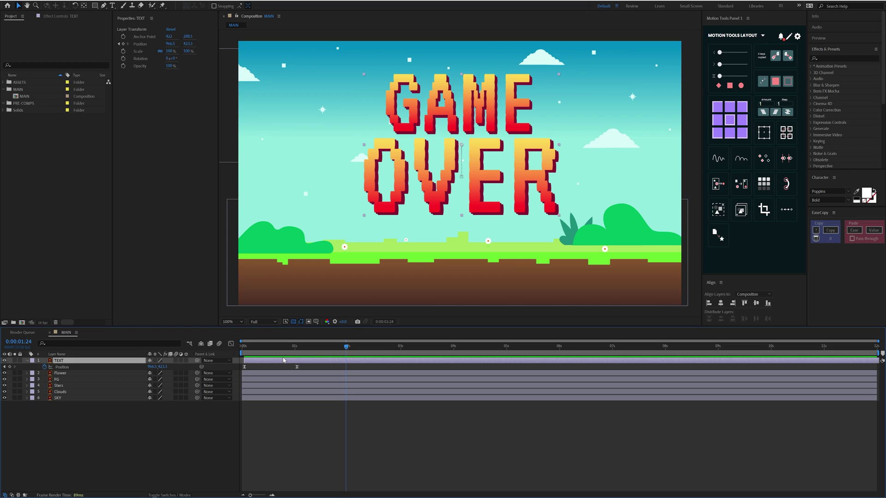
left_click_drag(283, 361, 289, 360)
key("space")
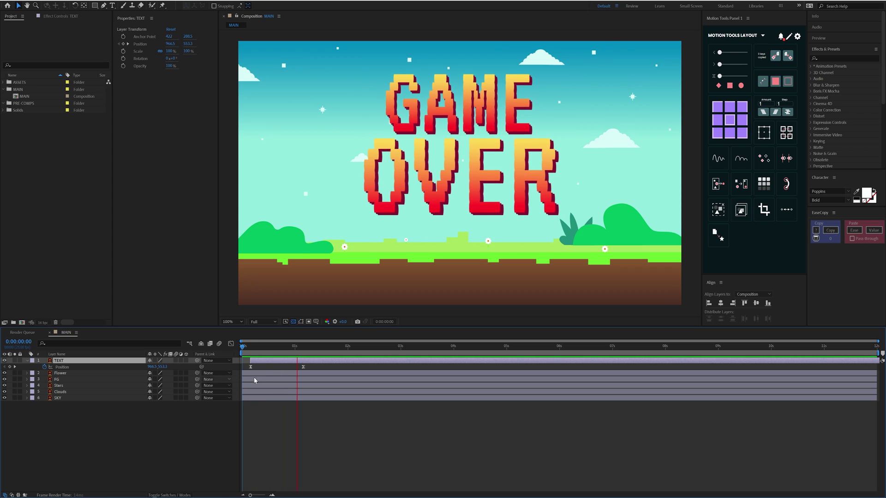
key("space")
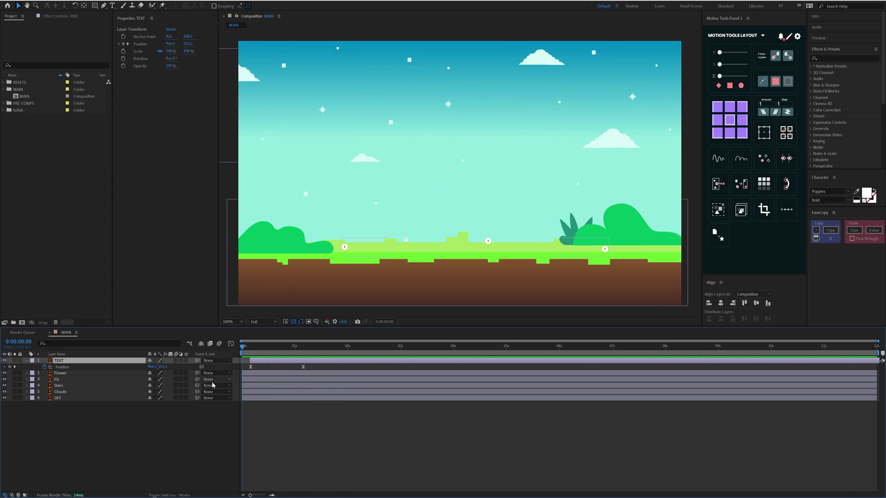
key("k")
key("k")
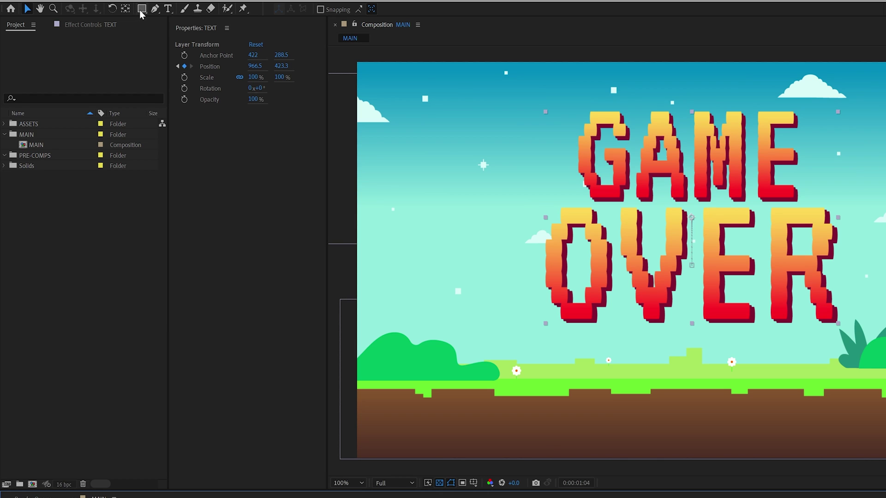
Mask the text to the GAME line and duplicate it with the copy's mask set to Subtract.
left_click(141, 9)
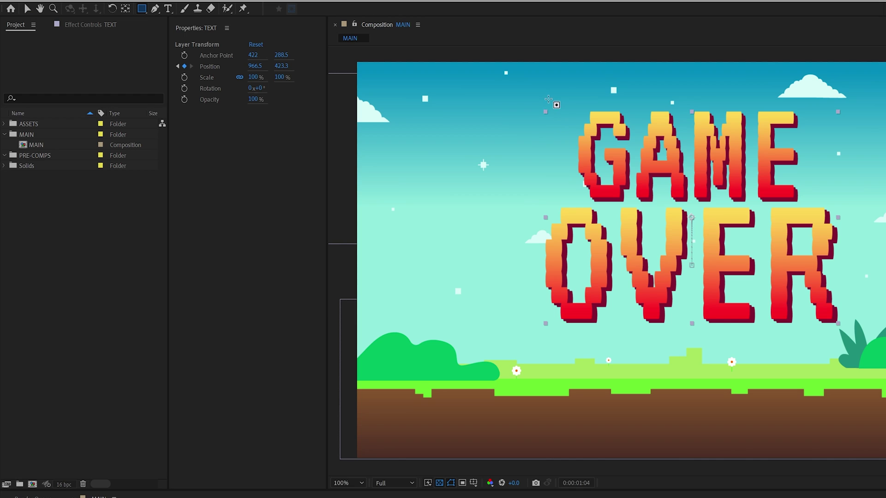
left_click_drag(560, 99, 824, 205)
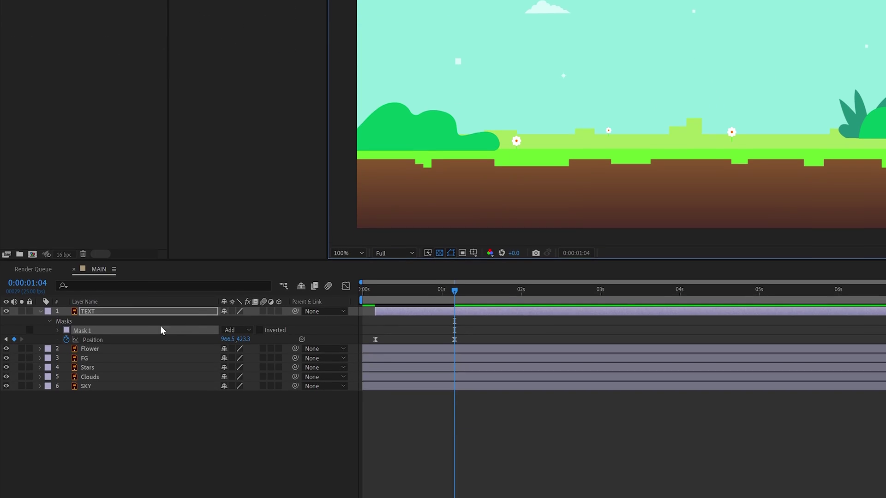
key("ctrl+d")
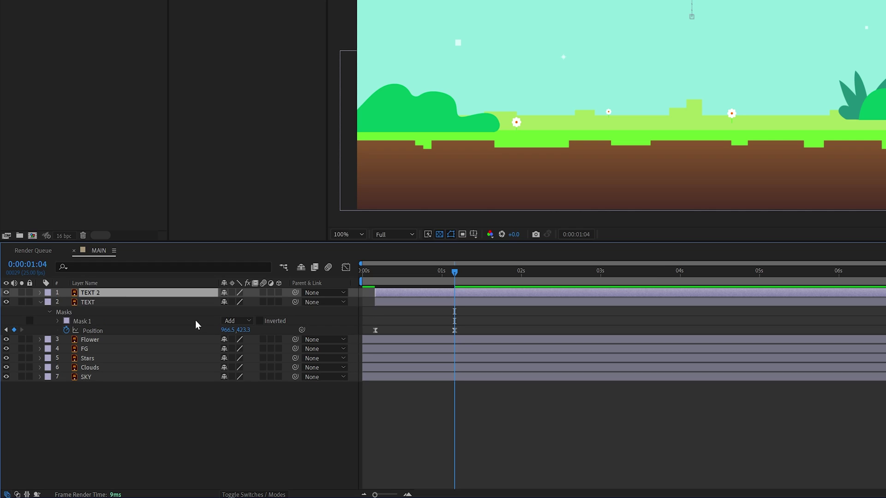
key("m")
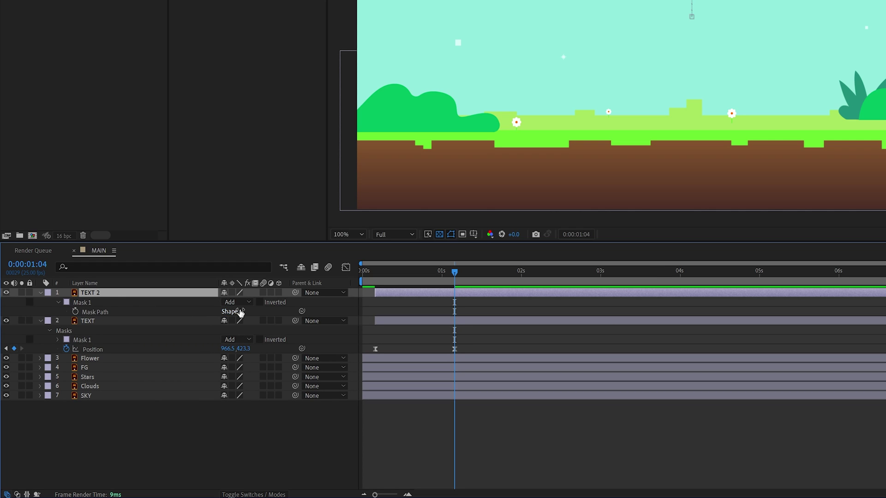
left_click(237, 301)
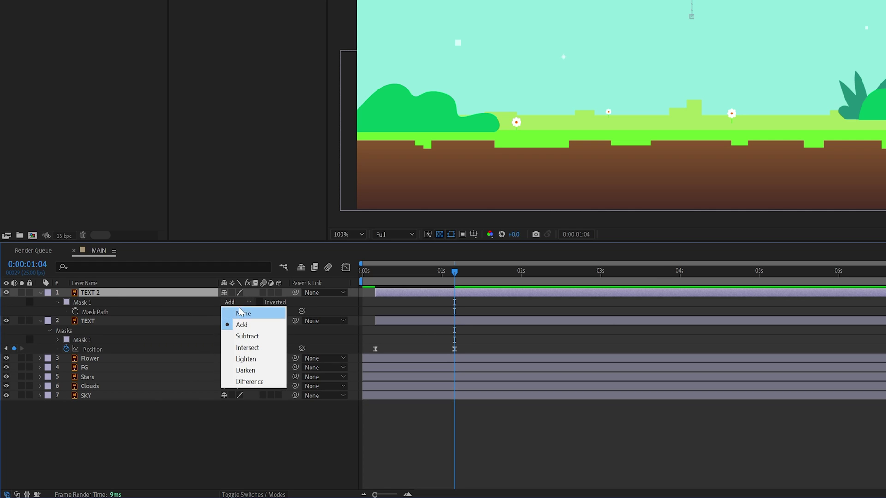
left_click(244, 337)
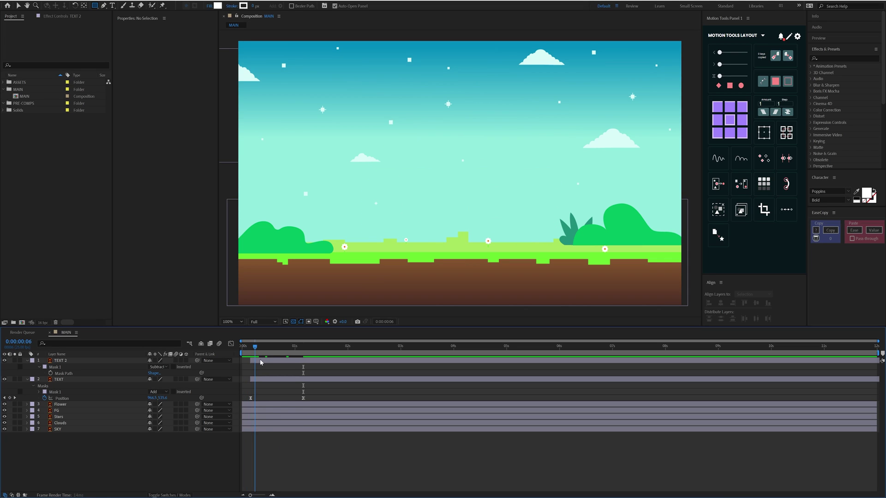
Offset TEXT 2 three frames later and preview the staggered rise of both lines.
left_click(279, 364)
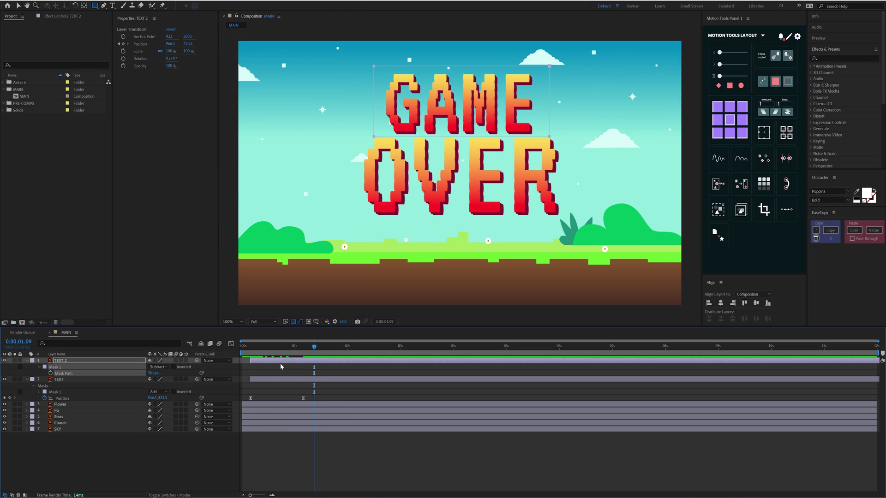
key("alt+Page_Down")
key("Home")
key("space")
key("alt+Page_Down")
key("alt+Page_Down")
key("Home")
key("space")
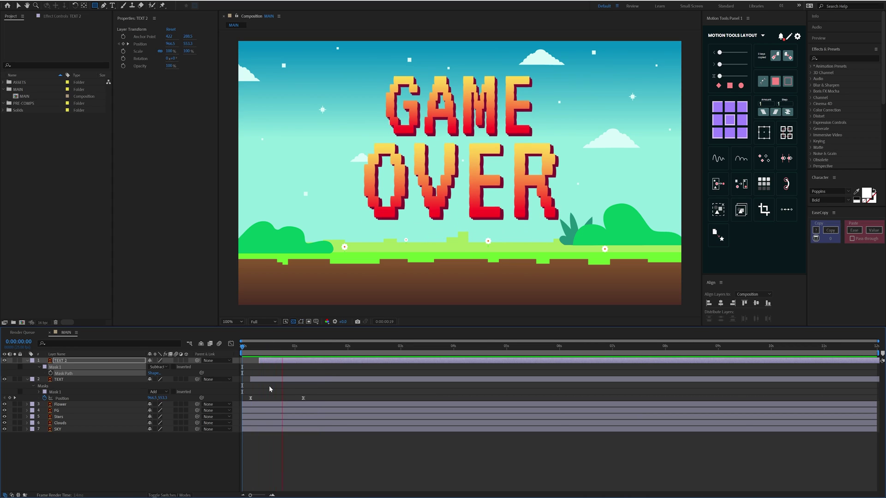
key("space")
key("p")
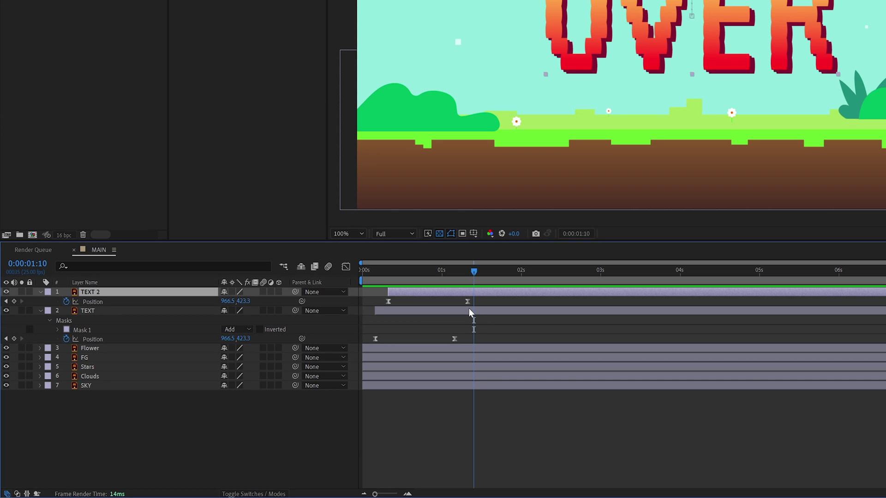
Start Opacity keyframes on TEXT and TEXT 2, setting both to 0% one frame later.
key("t")
left_click(473, 312)
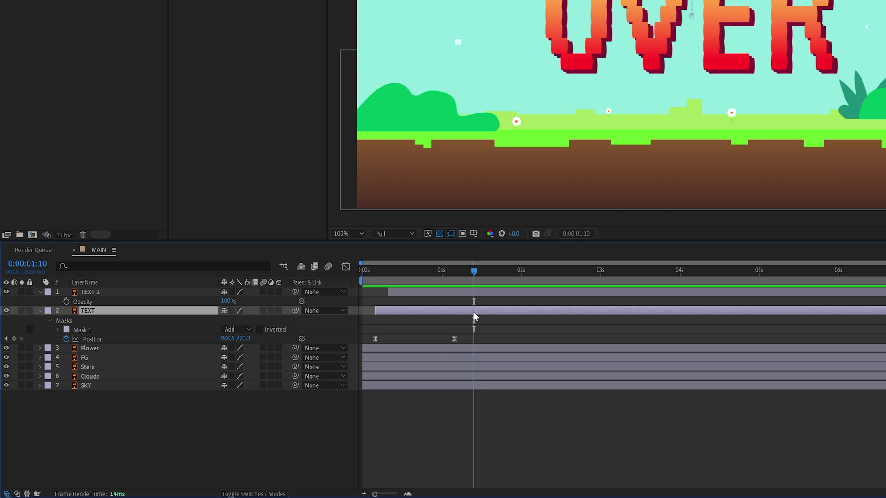
key("t")
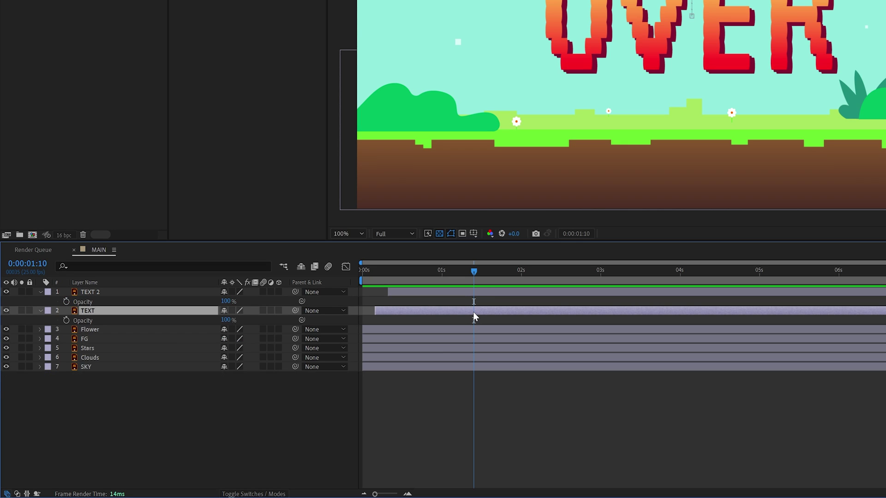
left_click(66, 321)
left_click(67, 302, "shift")
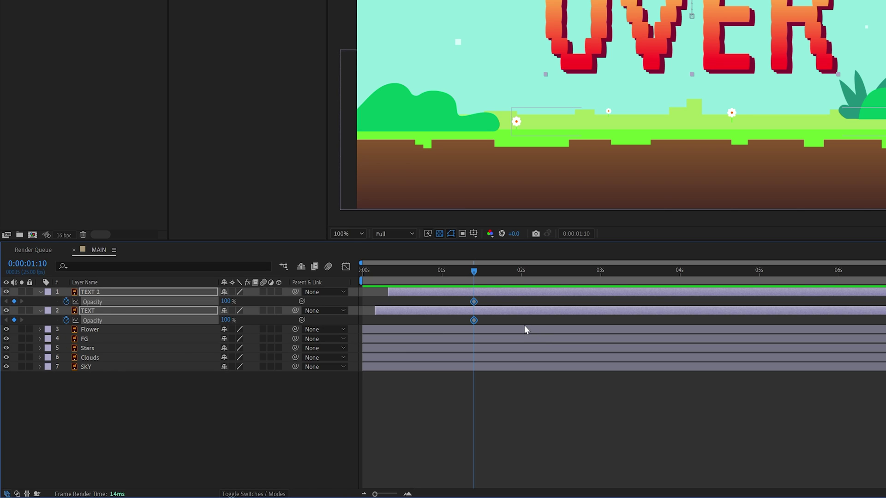
key("Page_Down")
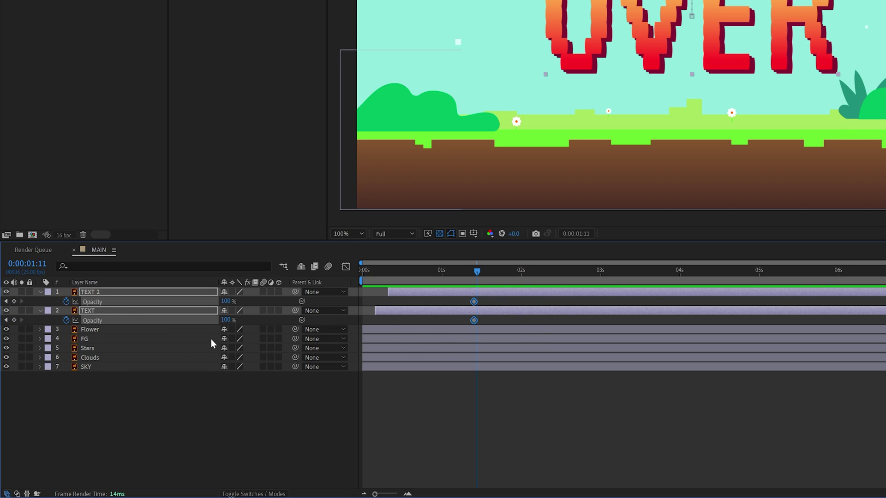
left_click(230, 320)
type("0")
key("Return")
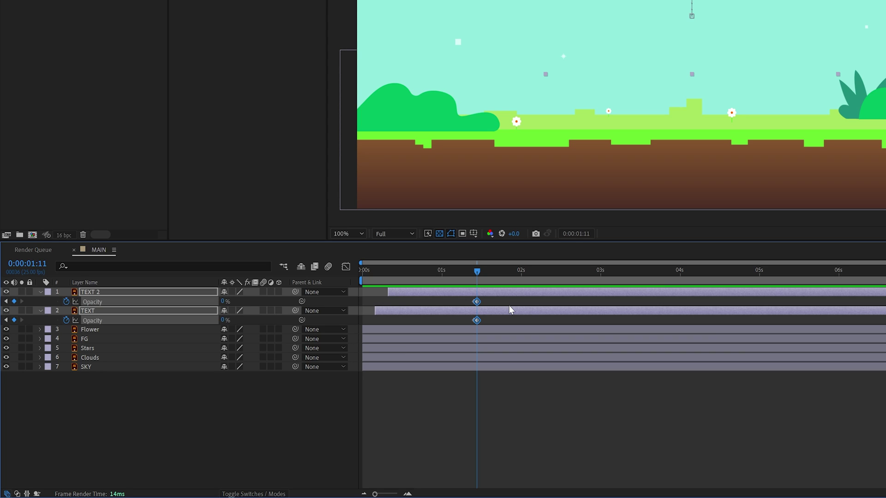
Raise both layers' opacity back to 100%, then add keyframes at 0:00:02:18.
key("Page_Down")
key("Page_Down")
key("Page_Down")
key("Page_Down")
key("Page_Down")
key("Page_Down")
key("Page_Down")
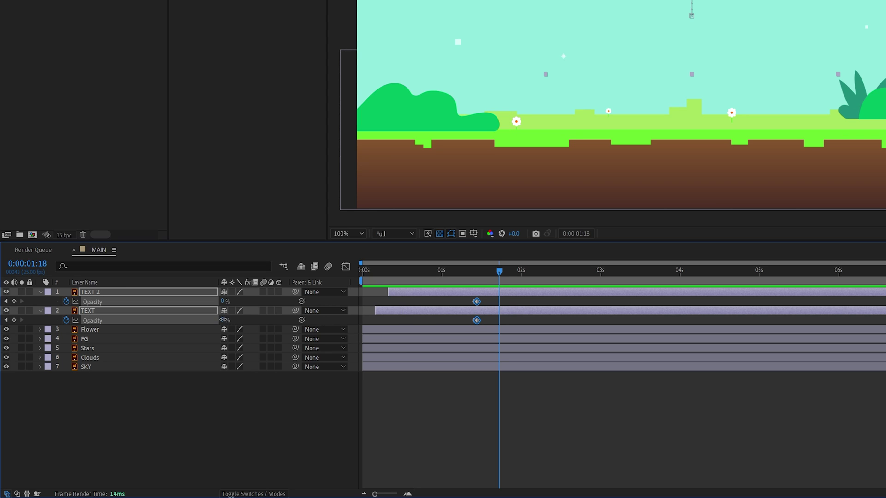
left_click_drag(226, 320, 542, 327)
key("shift+Page_Down")
key("shift+Page_Down")
key("Page_Down")
key("Page_Down")
key("Page_Down")
key("Page_Down")
key("Page_Down")
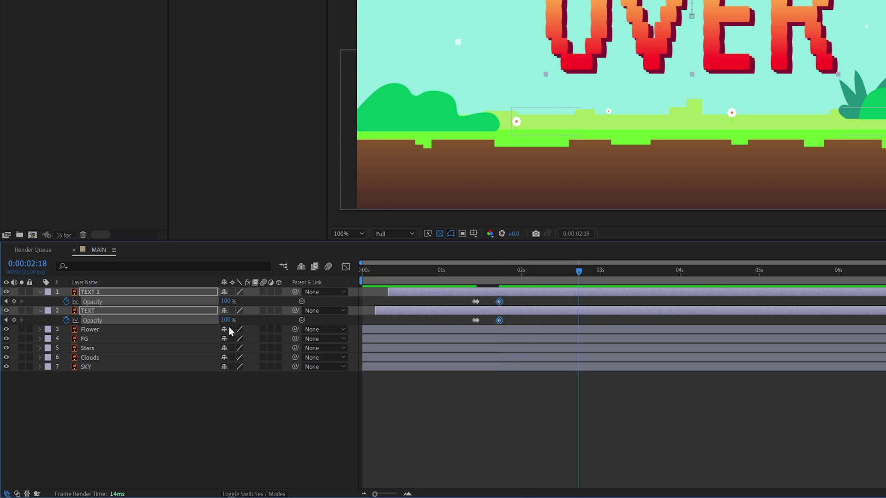
left_click(14, 320)
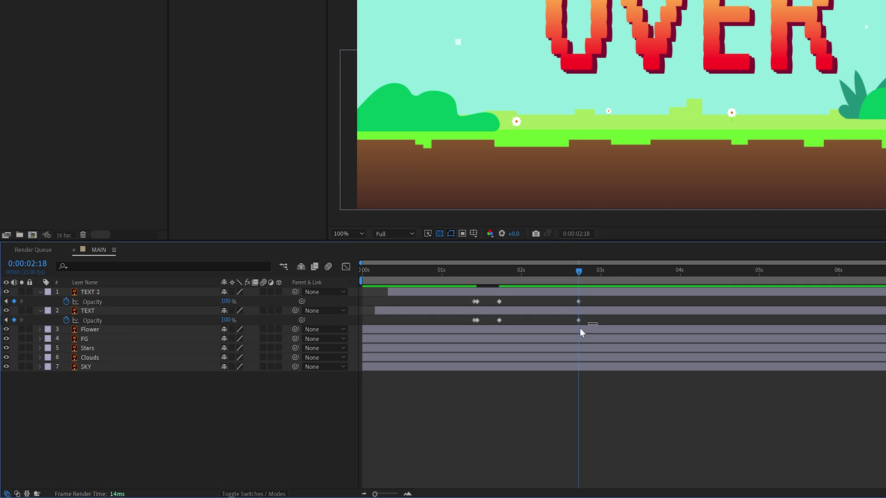
Convert all Opacity keyframes on both text layers to hold keyframes.
left_click_drag(622, 323, 445, 301)
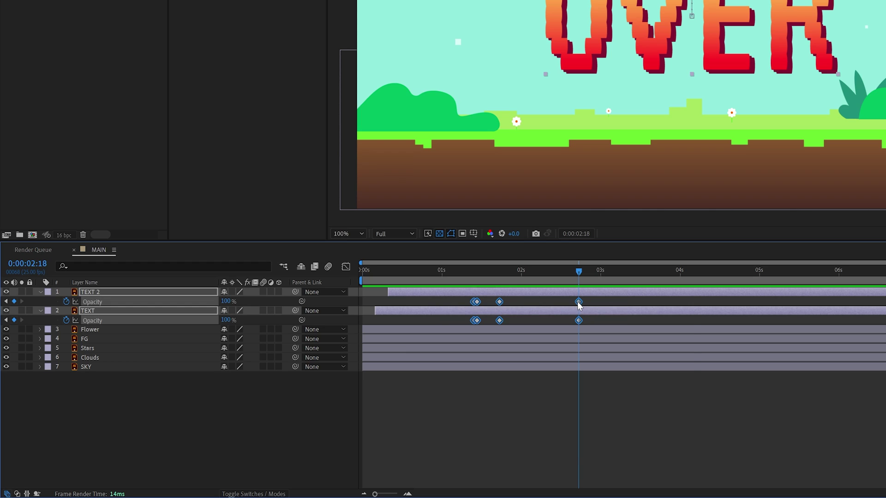
right_click(579, 301)
left_click(621, 410)
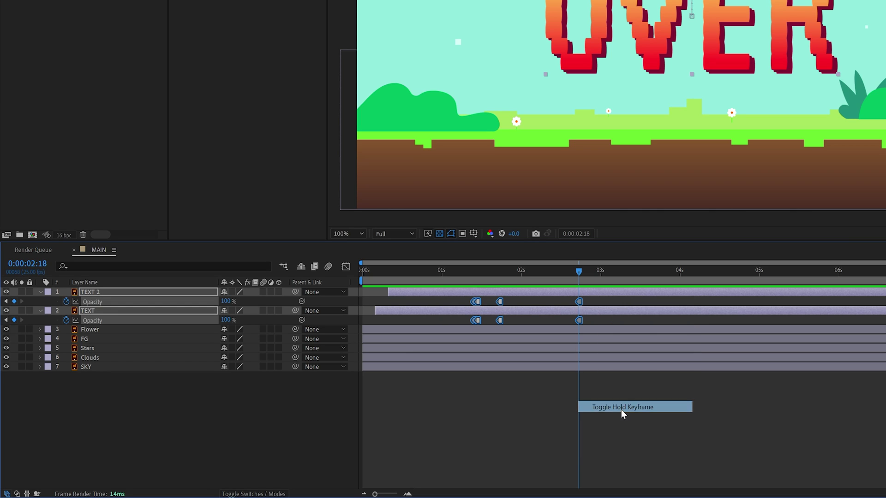
left_click(466, 272)
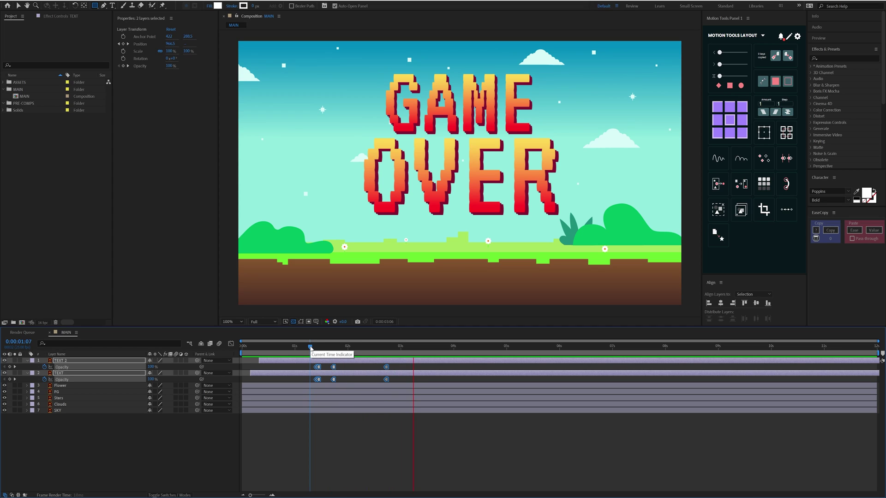
key("space")
key("F2")
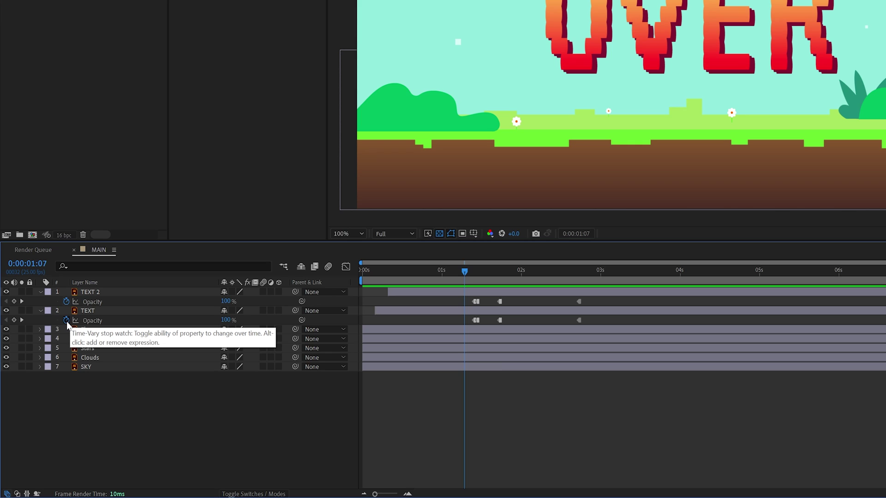
Add a loopOut() expression to the Opacity of TEXT and TEXT 2.
left_click(67, 322, "alt")
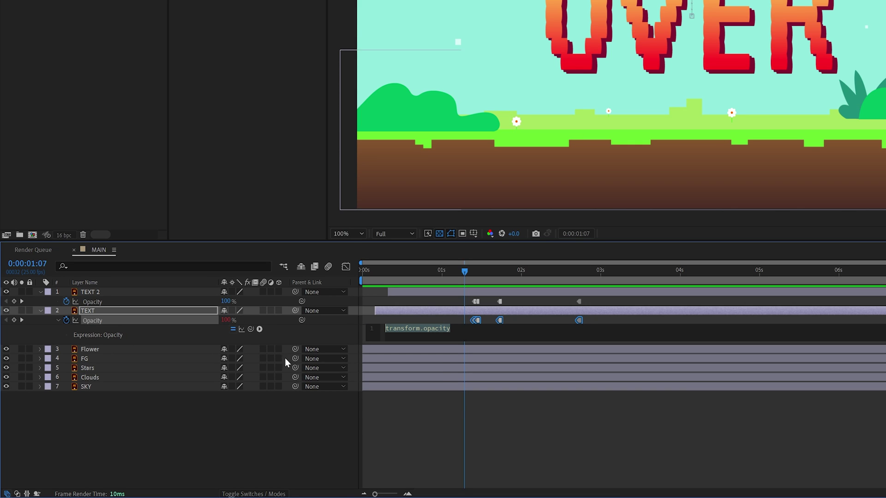
type("loop")
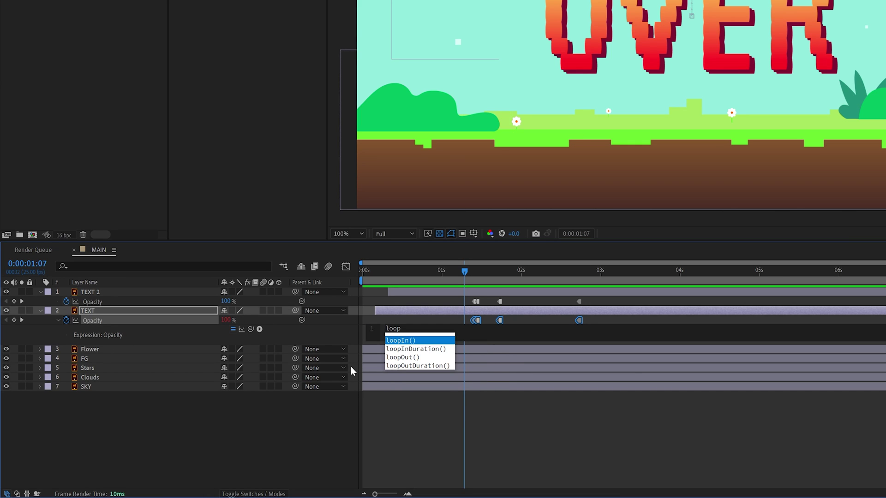
key("Down")
key("Down")
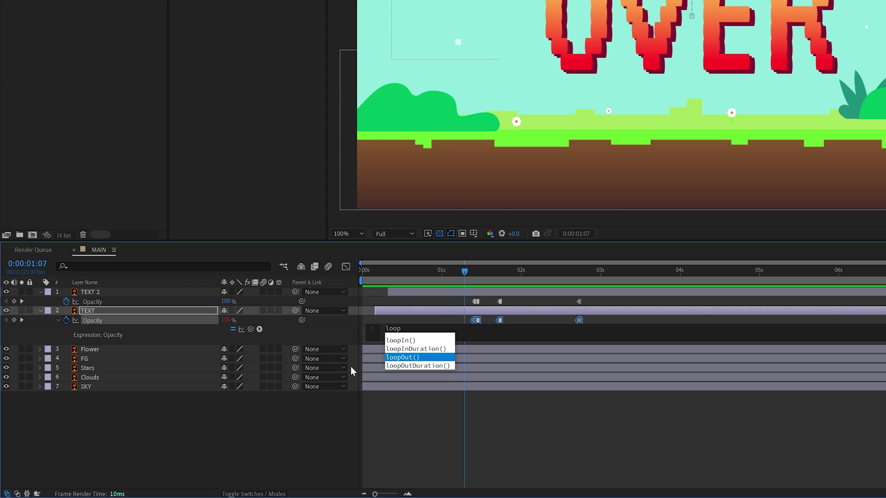
key("Return")
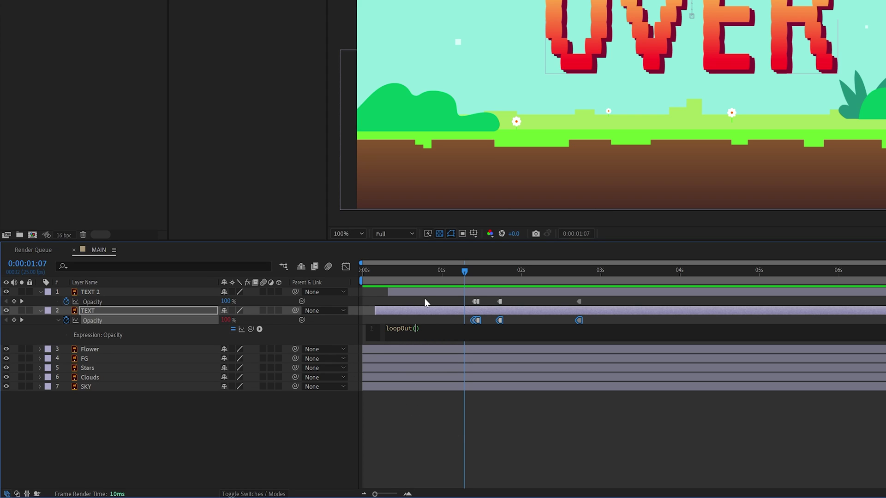
left_click(411, 303)
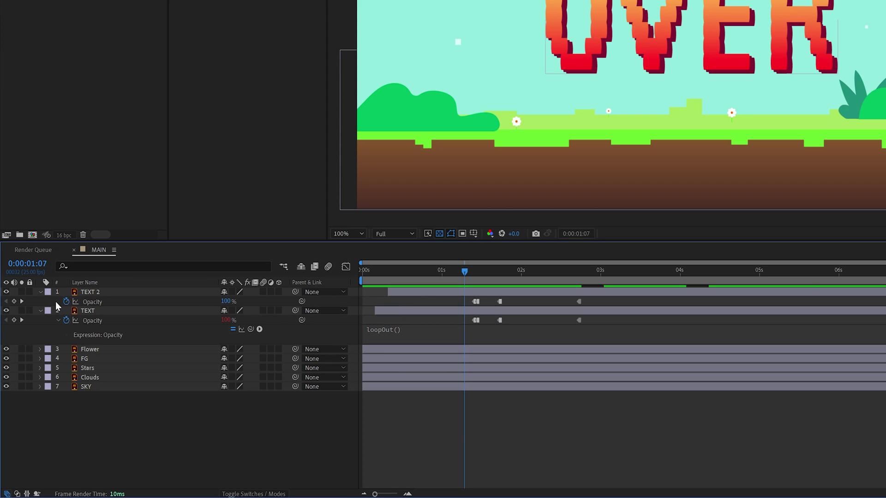
left_click(65, 302)
left_click(65, 301, "alt")
type("loop")
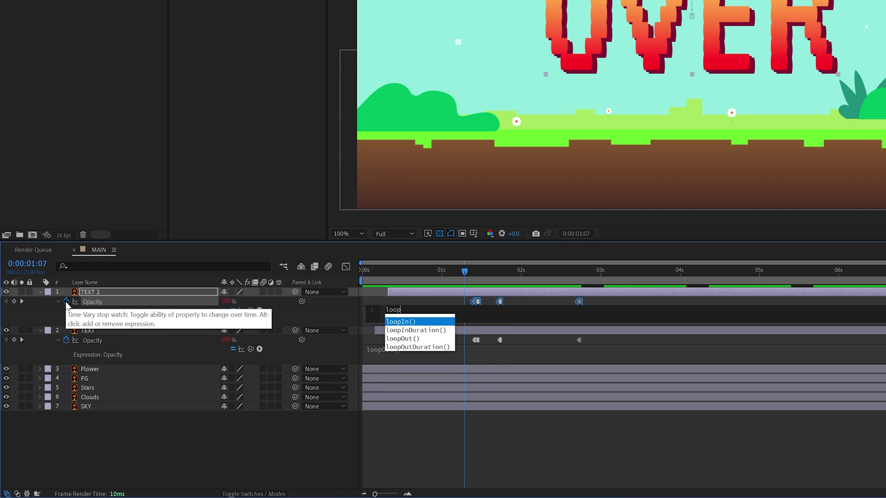
key("Return")
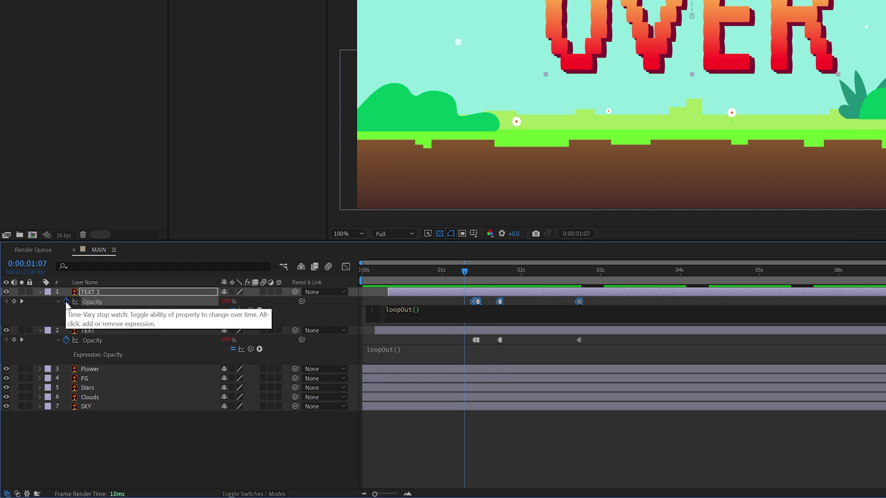
left_click(539, 449)
Reveal both text layers' Position keyframes and preview the blinking animation.
key("u")
left_click(464, 311)
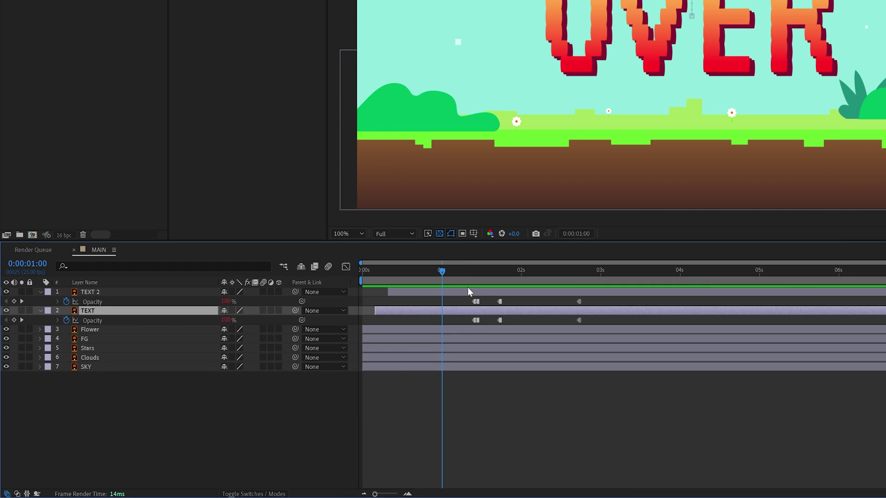
left_click(469, 292, "shift")
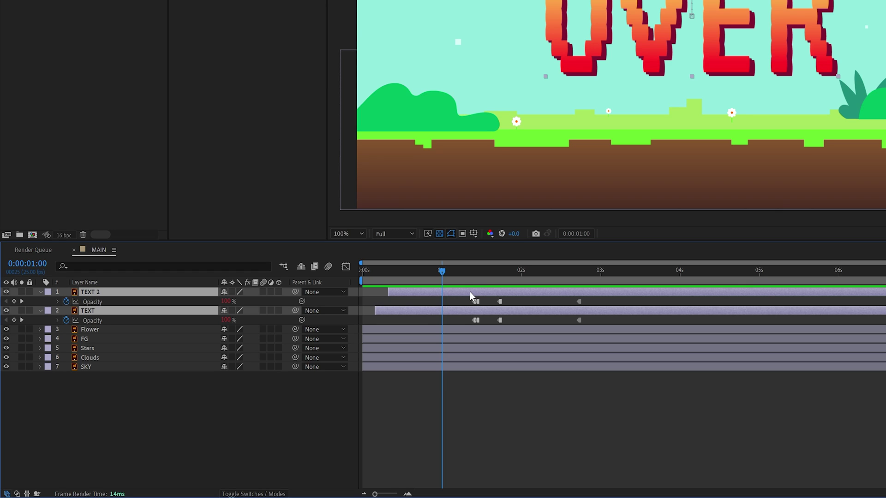
key("shift+p")
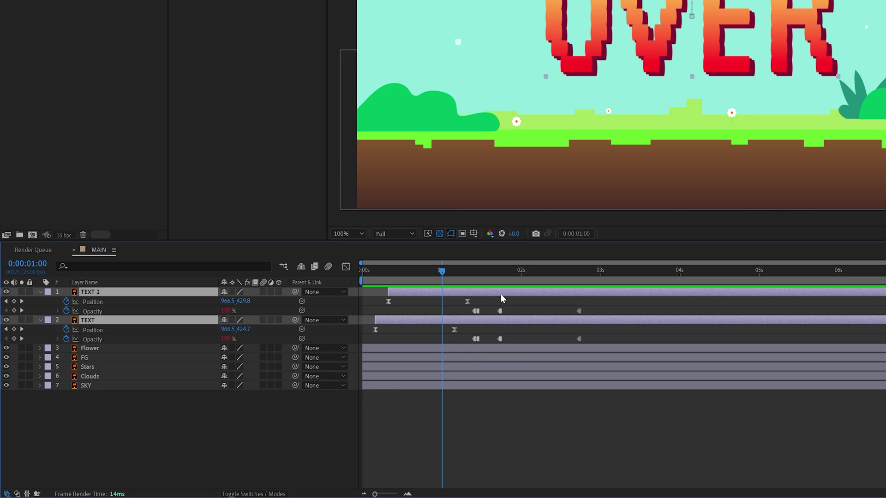
left_click_drag(439, 269, 420, 271)
key("space")
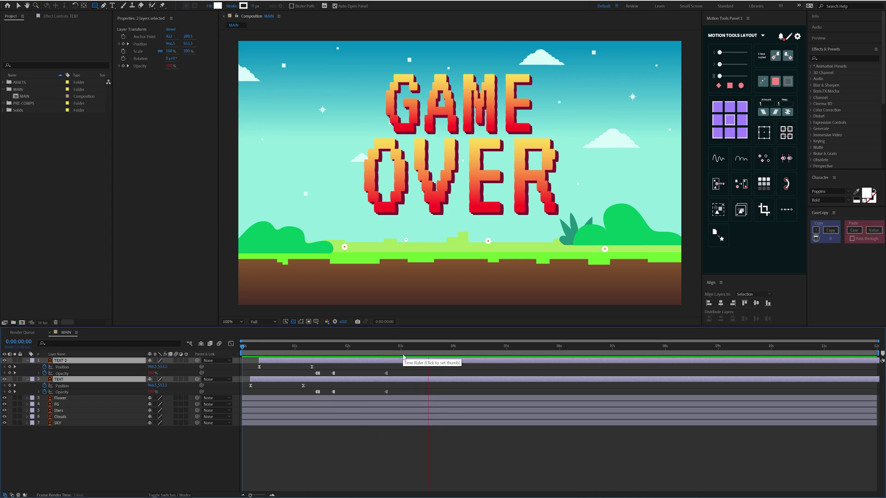
key("space")
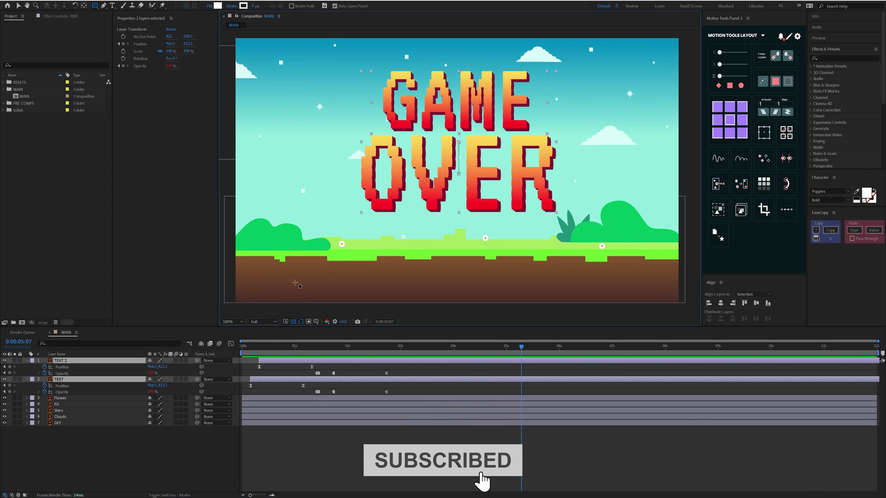
scroll(439, 240, "up", 2)
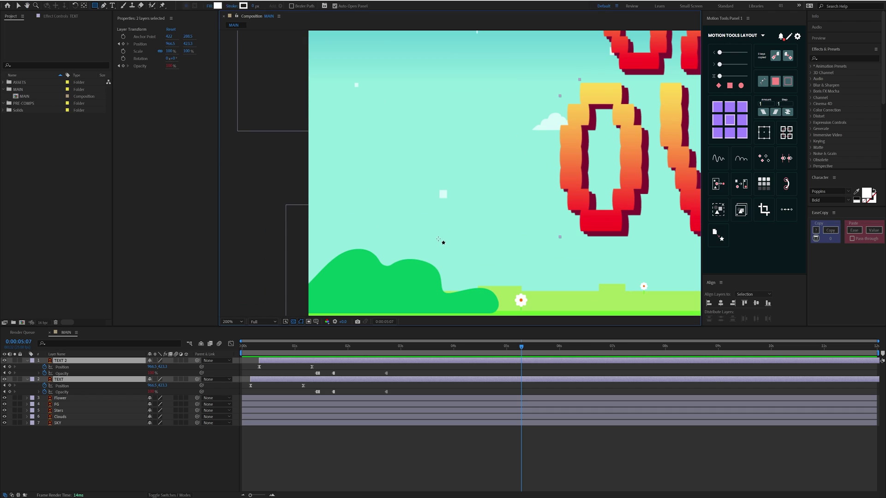
scroll(439, 240, "down", 2)
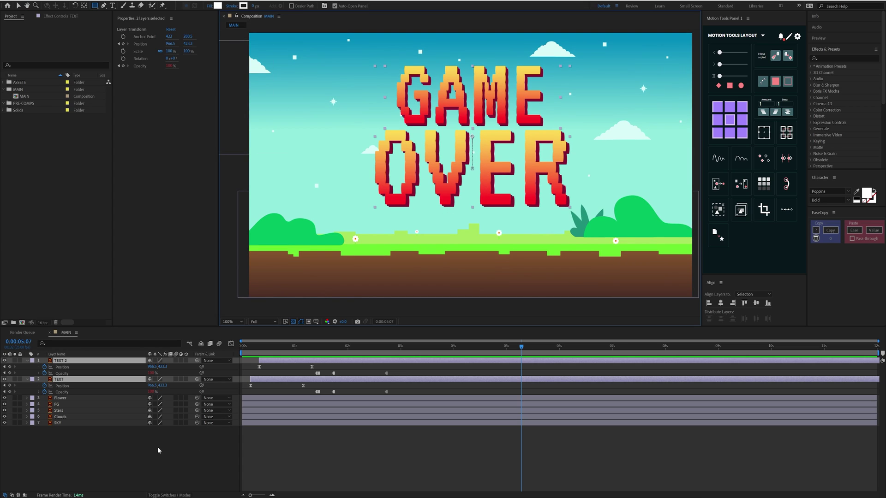
Apply CC Block Load to the Clouds layer via effect search and scrub Completion up.
left_click(156, 447)
left_click(93, 417)
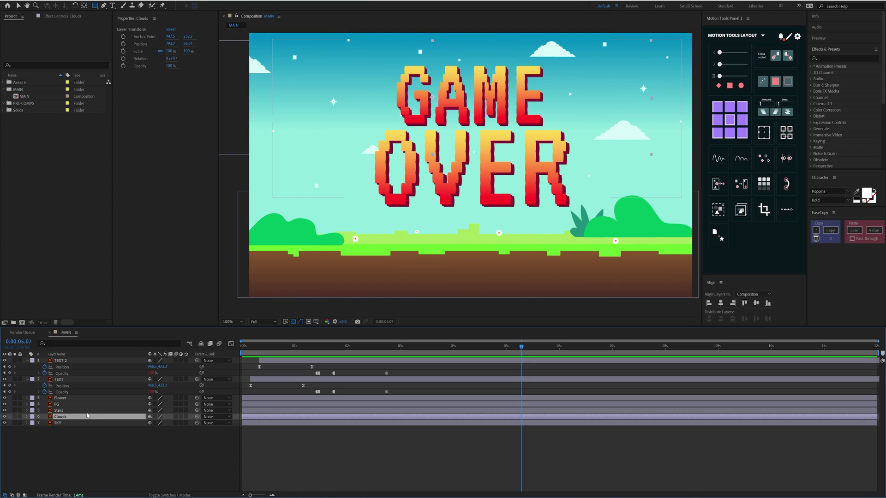
left_click(103, 416)
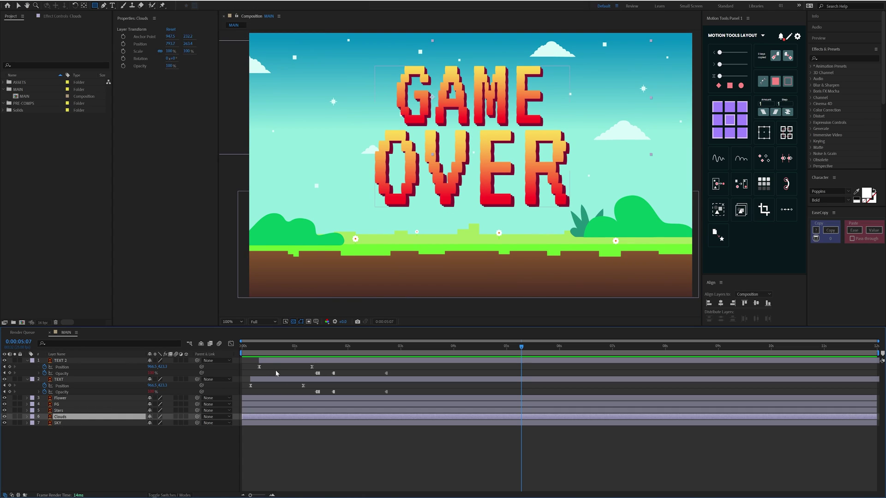
key("ctrl+space")
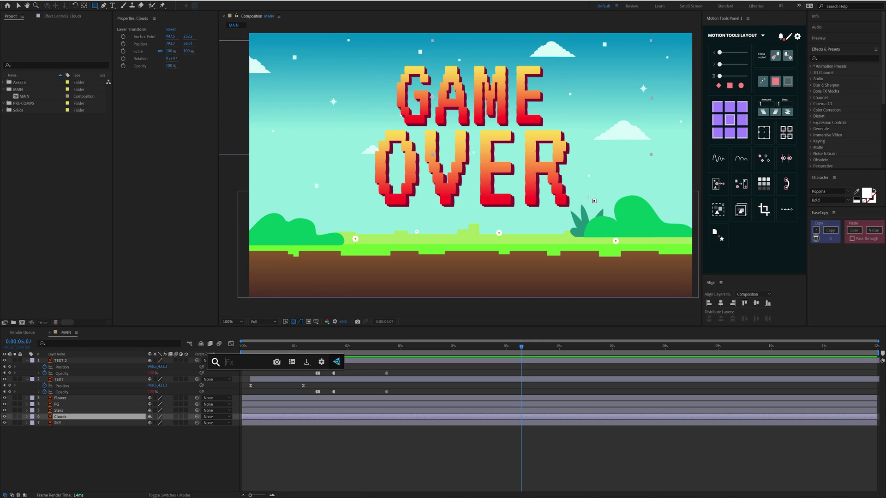
type("cc block")
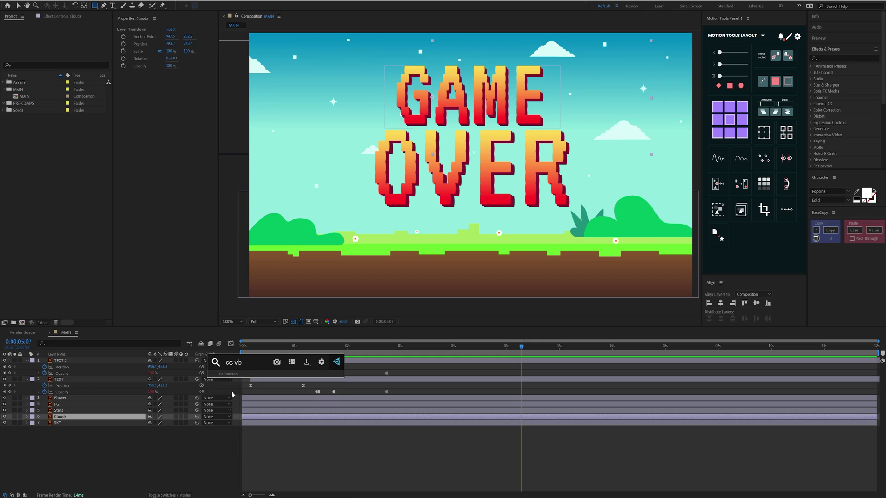
key("Return")
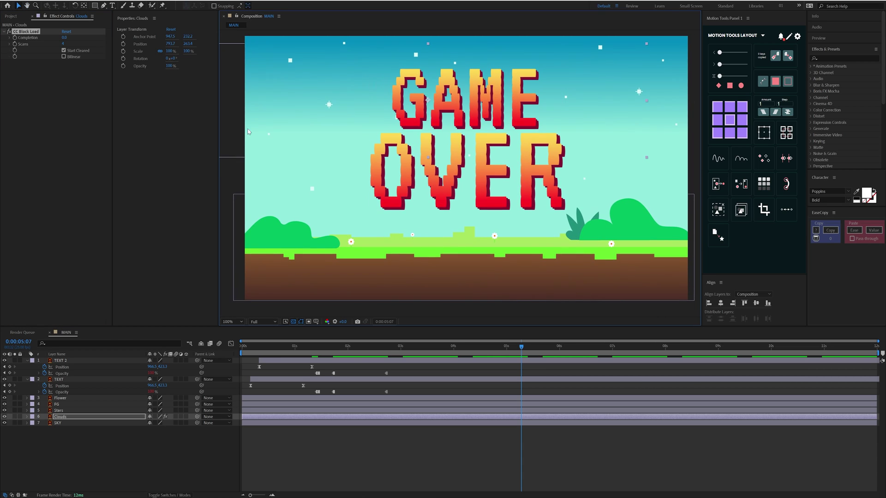
left_click_drag(63, 38, 99, 57)
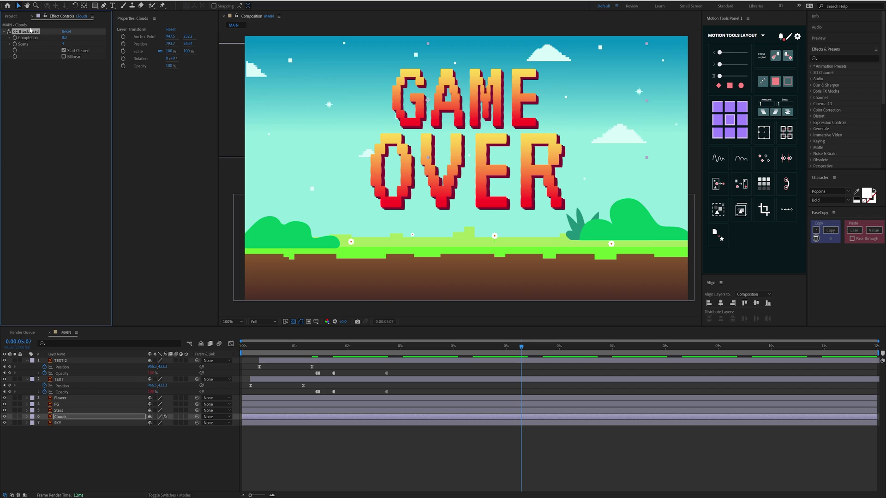
Paste CC Block Load onto the Stars, FG, Flower, TEXT and TEXT 2 layers.
left_click(48, 151)
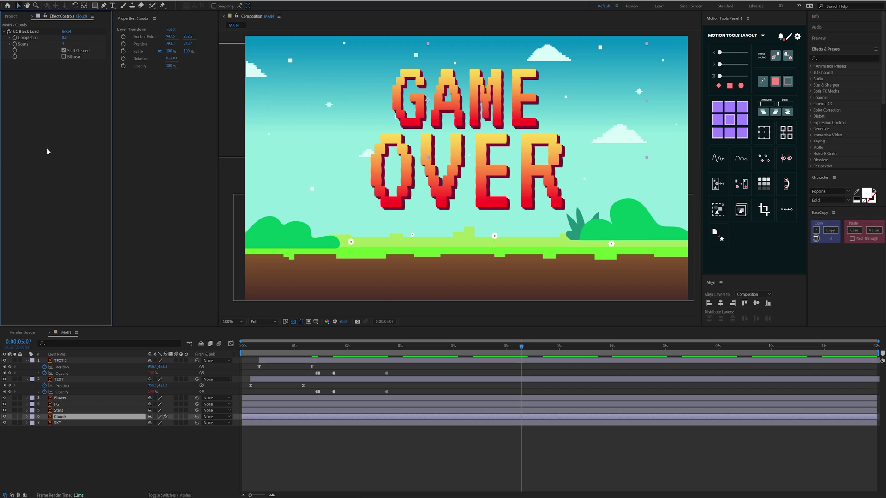
left_click(59, 411)
key("ctrl+v")
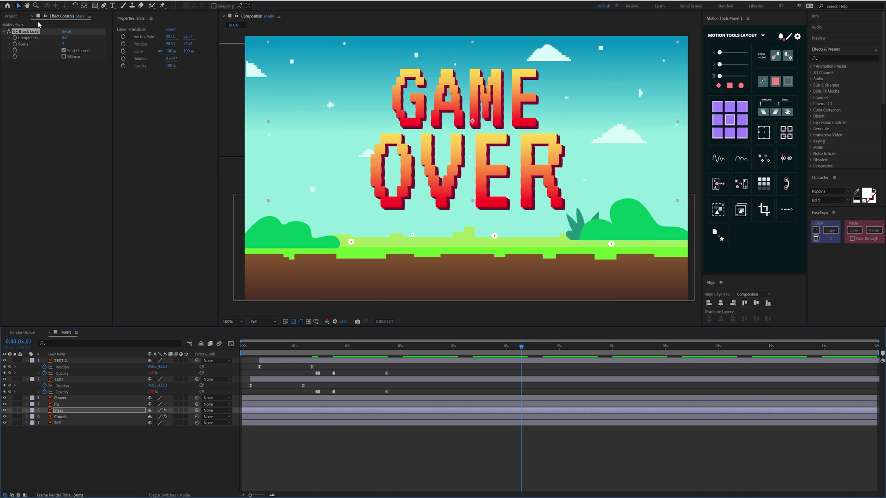
key("ctrl+Up")
key("ctrl+v")
key("ctrl+Up")
key("ctrl+v")
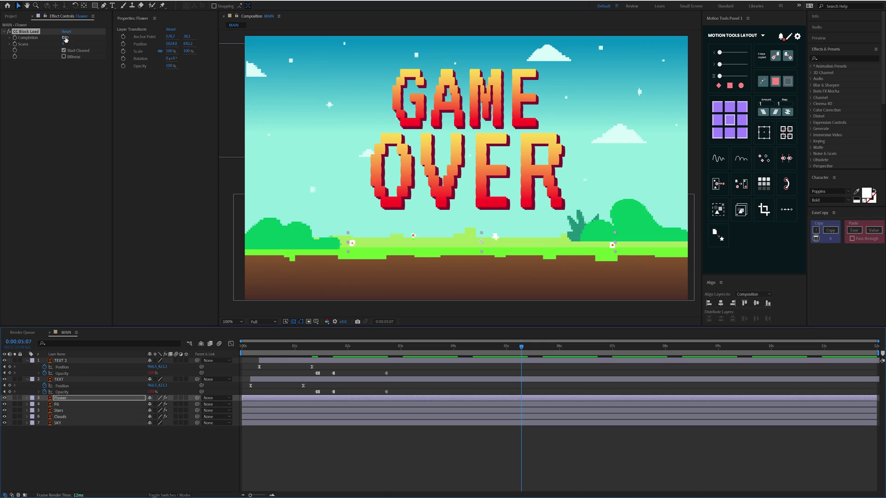
left_click_drag(65, 39, 68, 37)
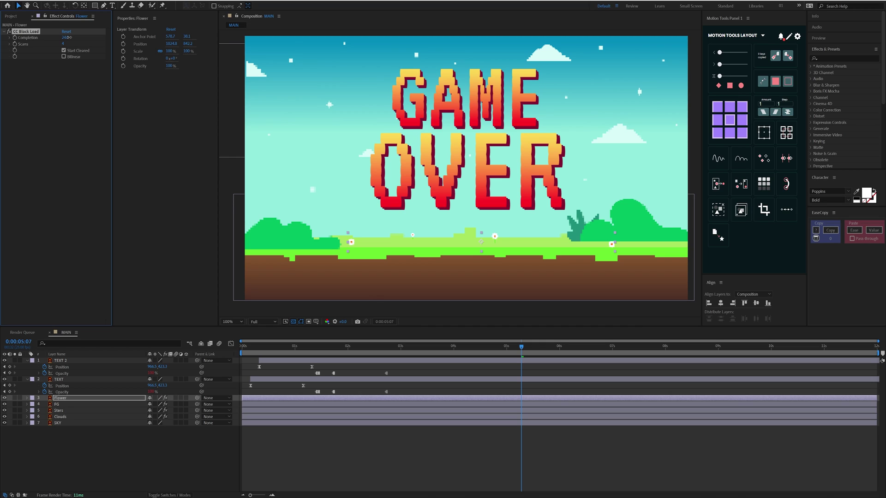
key("ctrl+Up")
key("ctrl+v")
key("ctrl+Up")
key("ctrl+v")
key("ctrl+Down")
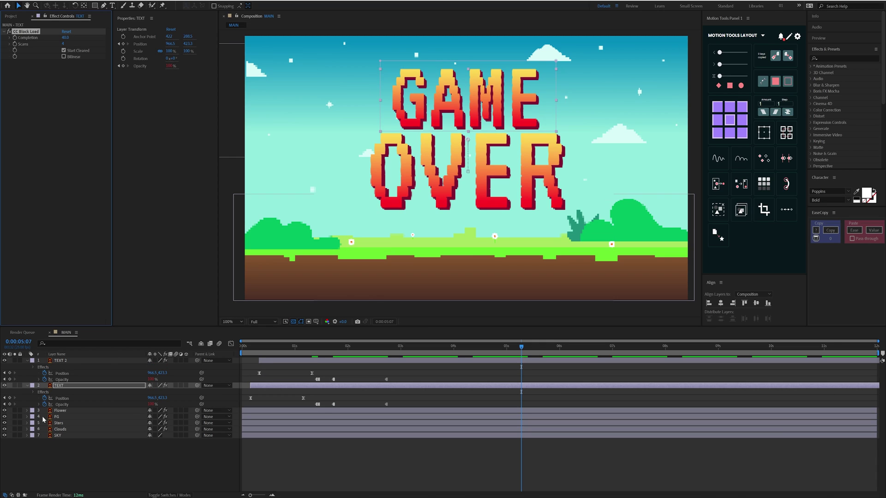
left_click(64, 362)
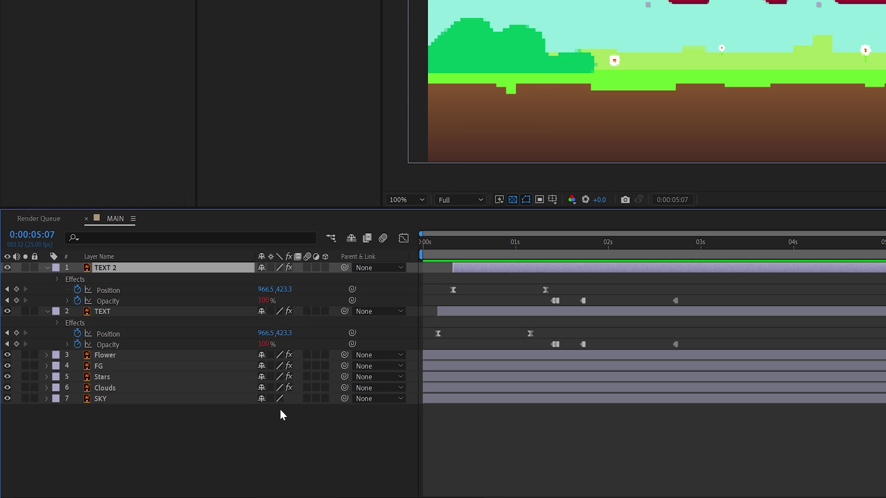
Switch TEXT 2, TEXT, Flower, FG, Stars, Clouds and SKY from Best to Draft quality.
left_click(279, 267)
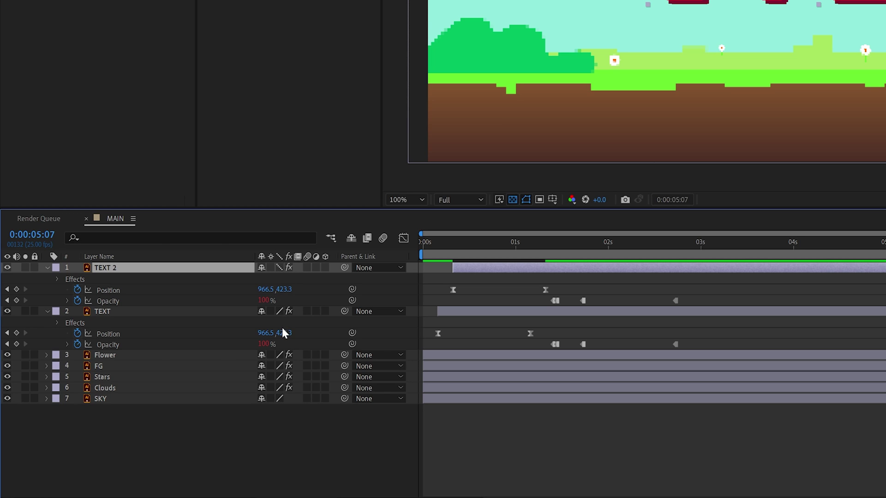
left_click(280, 312)
left_click(280, 355)
left_click(280, 366)
left_click(279, 377)
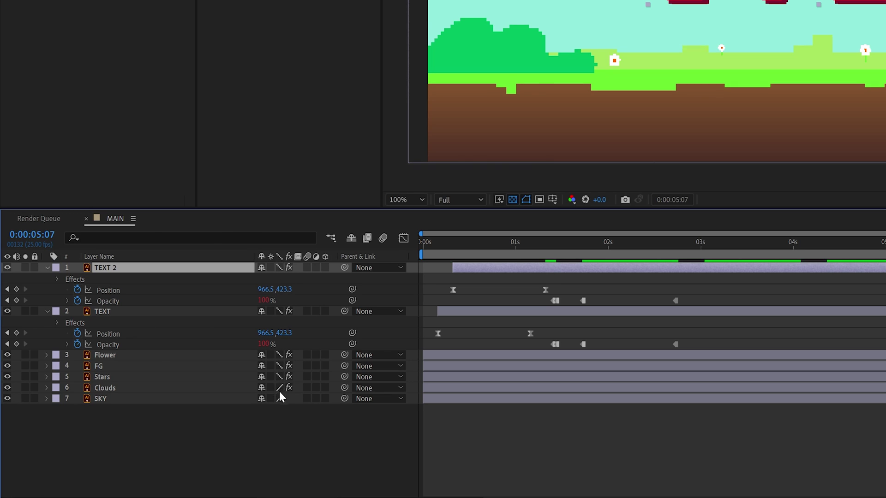
left_click(279, 390)
left_click(280, 398)
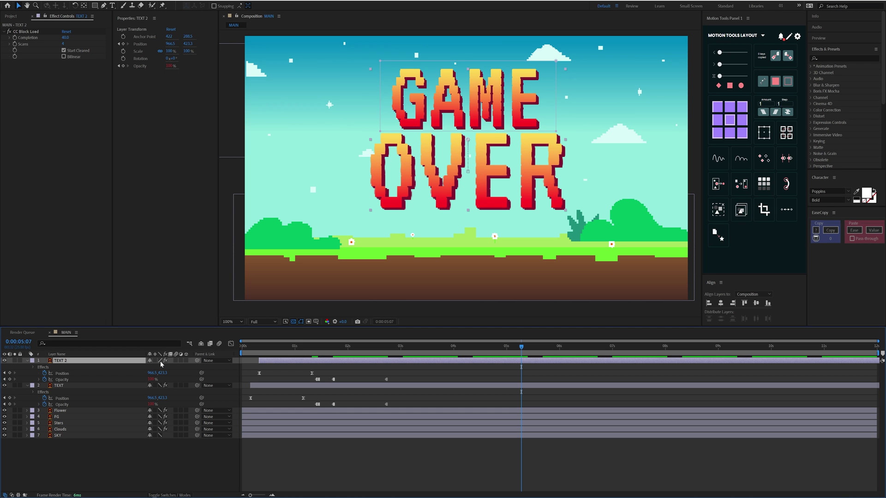
Select all seven layers and pre-compose them into a comp named game_over.
key("u")
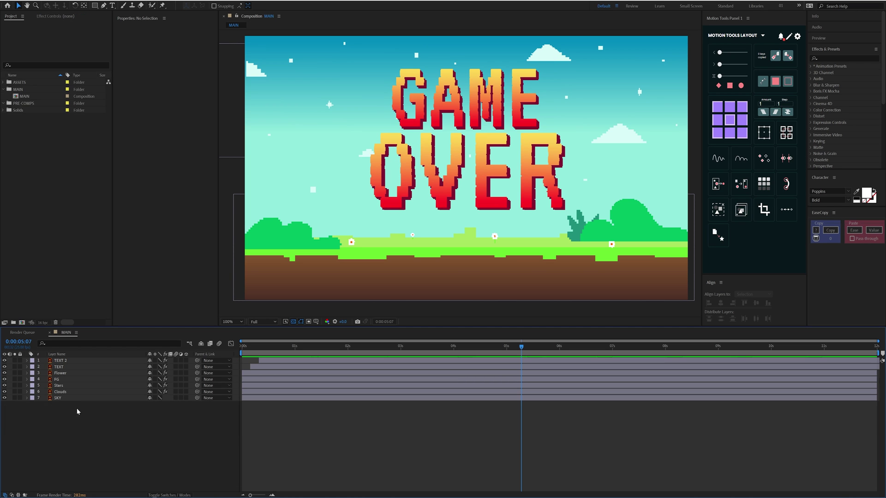
left_click(72, 398)
left_click(65, 361, "shift")
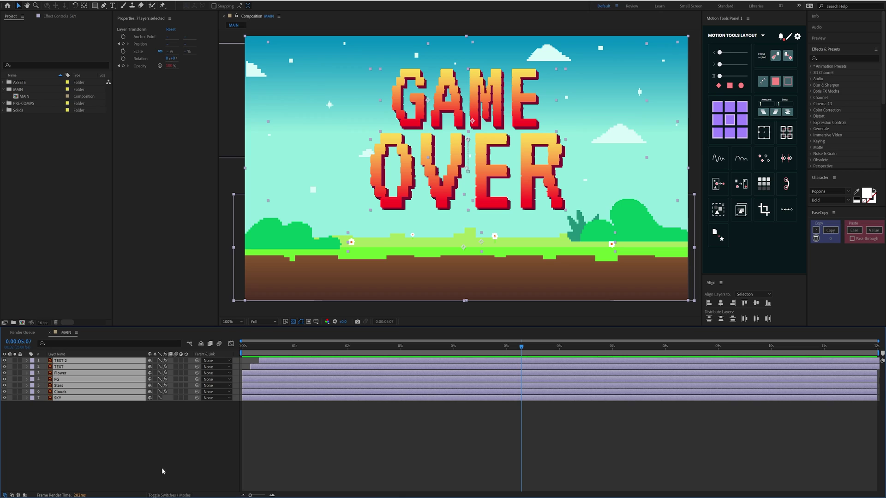
key("ctrl+shift+c")
type("game_over")
key("Return")
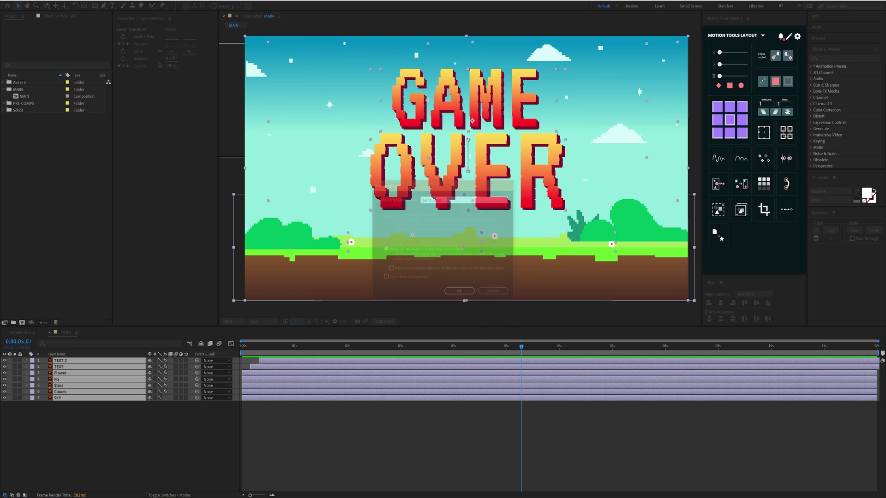
left_click(163, 445)
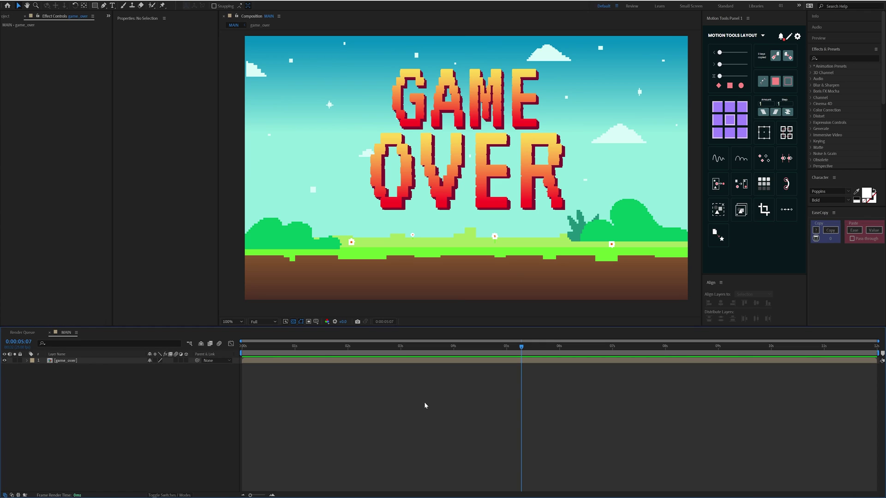
Apply Gaussian Blur to the game_over layer and set Blurriness to 5.
left_click(89, 362)
key("ctrl+space")
type("gauss")
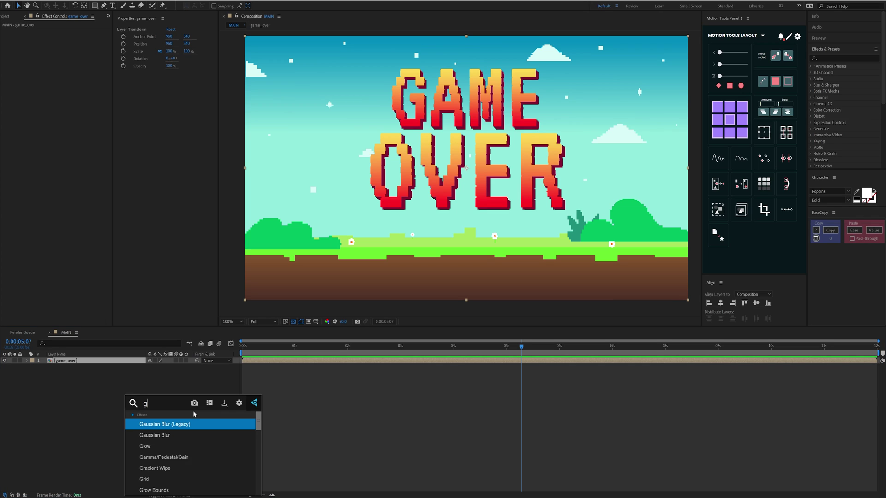
key("Return")
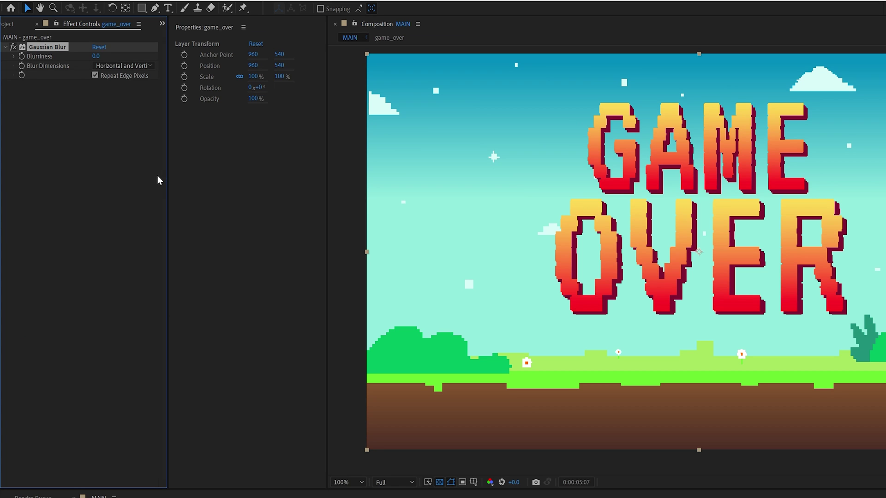
left_click(65, 37)
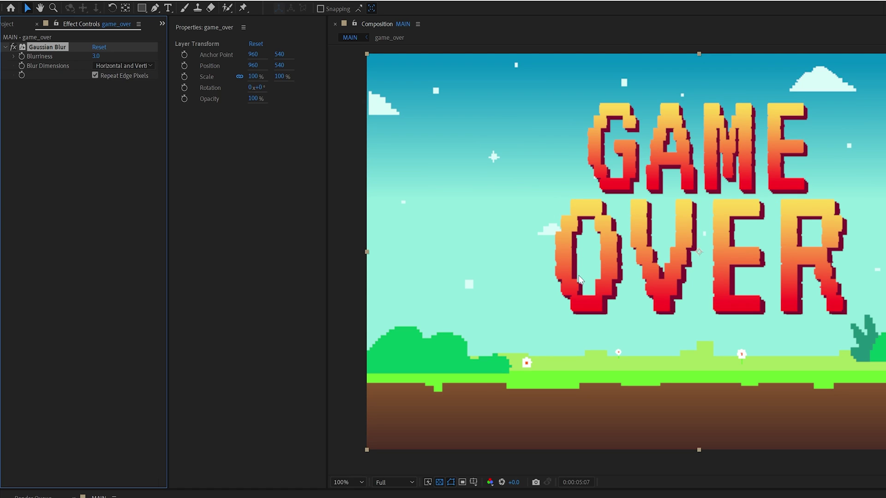
left_click(96, 56)
type("5")
key("Return")
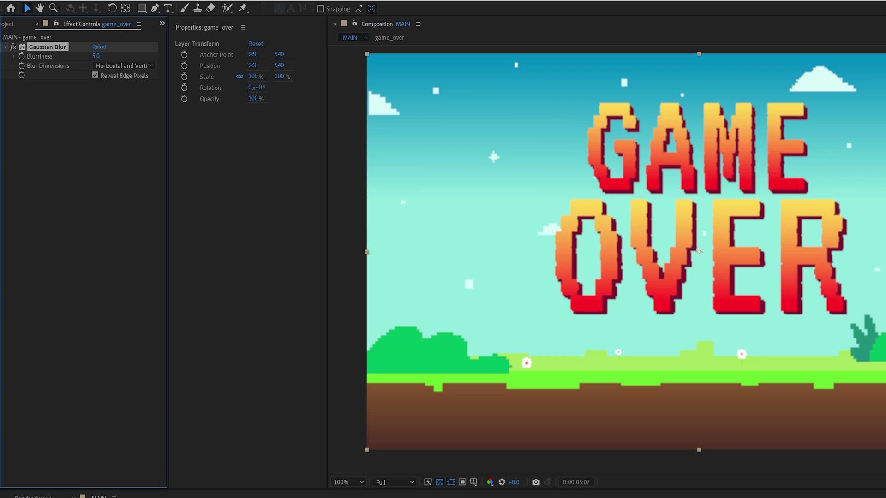
Apply Glow to the game_over layer with Threshold 90% and Intensity 0.2.
key("ctrl+space")
type("g")
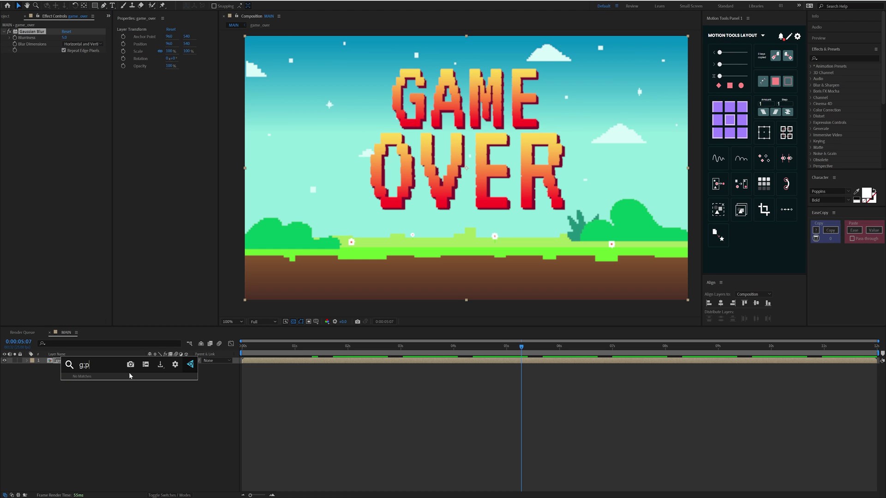
type("low")
key("Return")
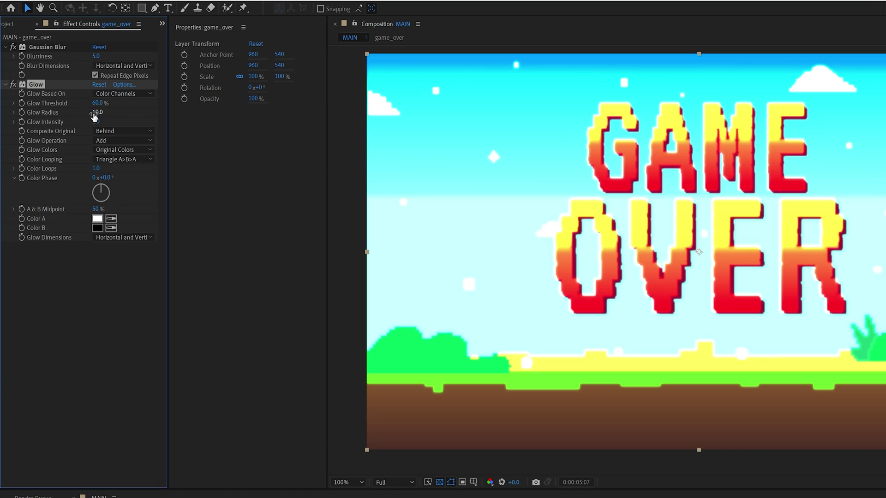
left_click_drag(97, 102, 96, 125)
left_click(96, 124)
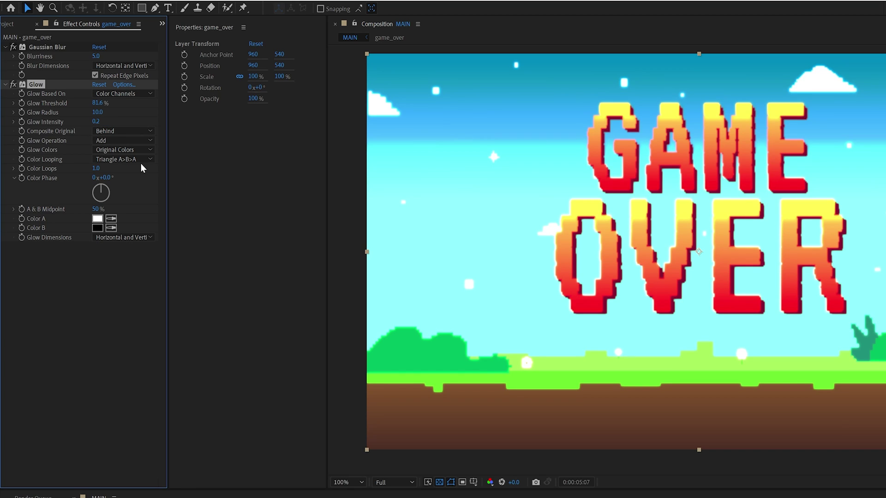
type("0.2")
key("Return")
left_click(96, 102)
type("90")
key("Return")
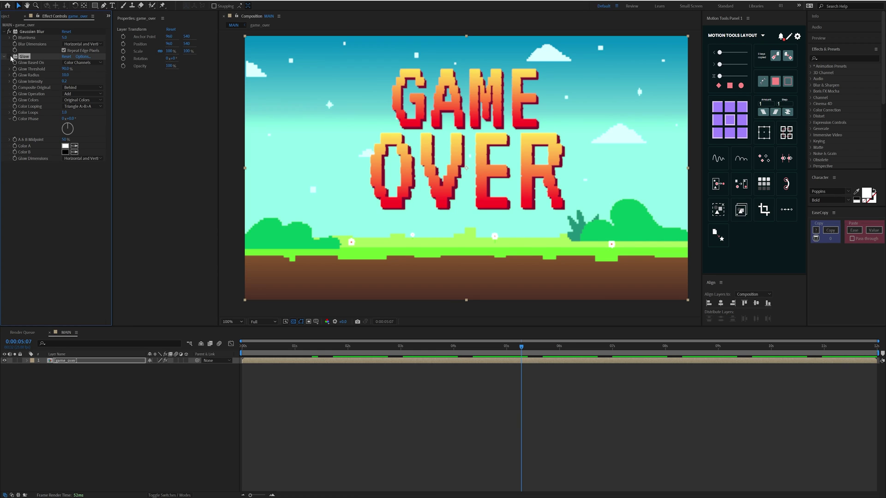
left_click(10, 57)
left_click(9, 56)
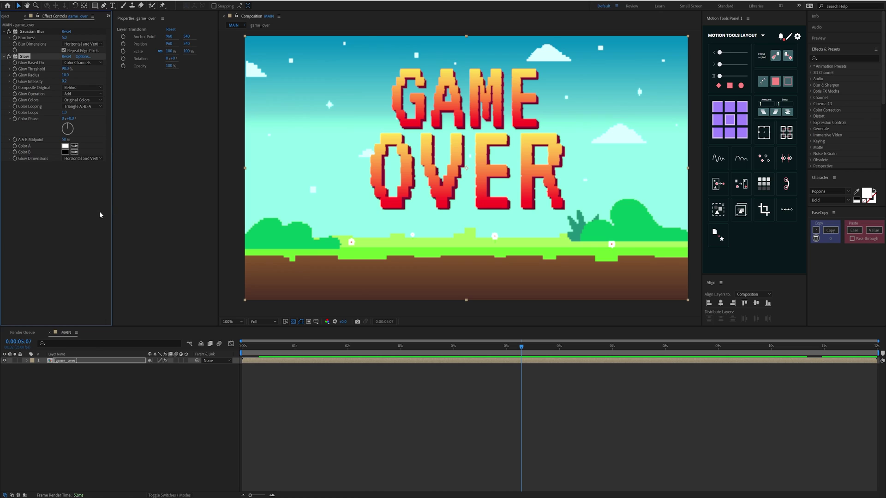
Duplicate the Glow as Glow 2 with Glow Radius 40 and Intensity 0.1.
key("ctrl+d")
left_click(64, 184)
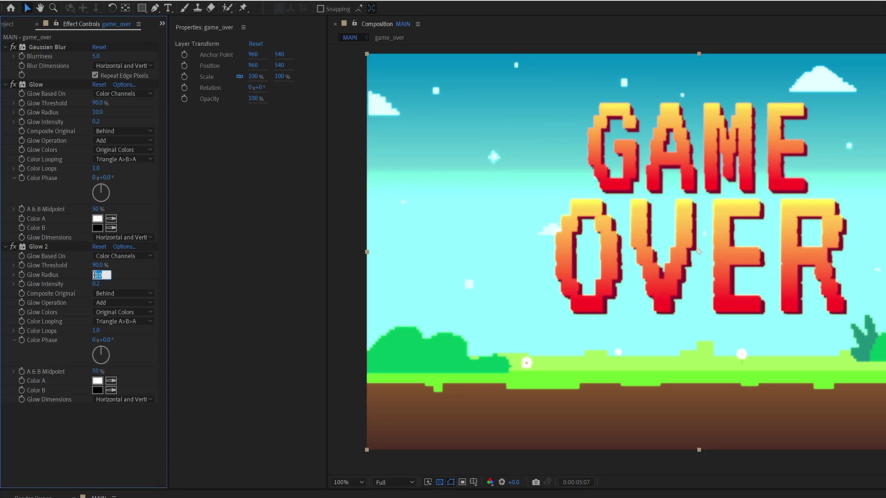
type("49")
key("Return")
left_click(96, 285)
type("0.1")
key("Return")
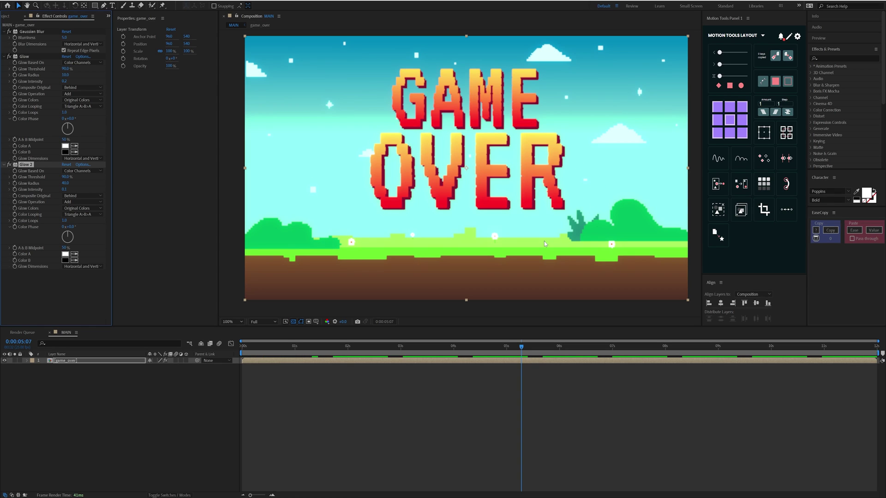
Duplicate the game_over layer and delete all effects from the top copy.
left_click(179, 410)
key("ctrl+d")
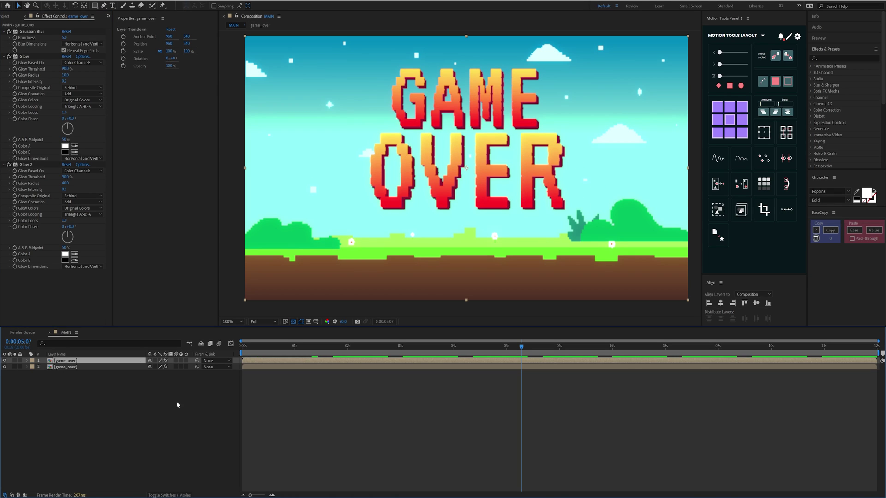
left_click(31, 31)
key("ctrl+a")
key("Delete")
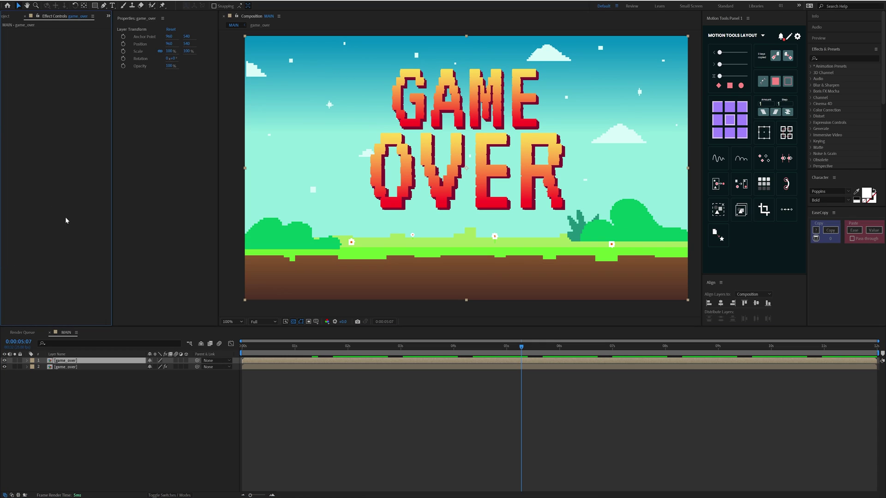
Apply CC RepeTile to the copy with Expand Right, Left, Down and Up all 200.
key("ctrl+space")
type("repe")
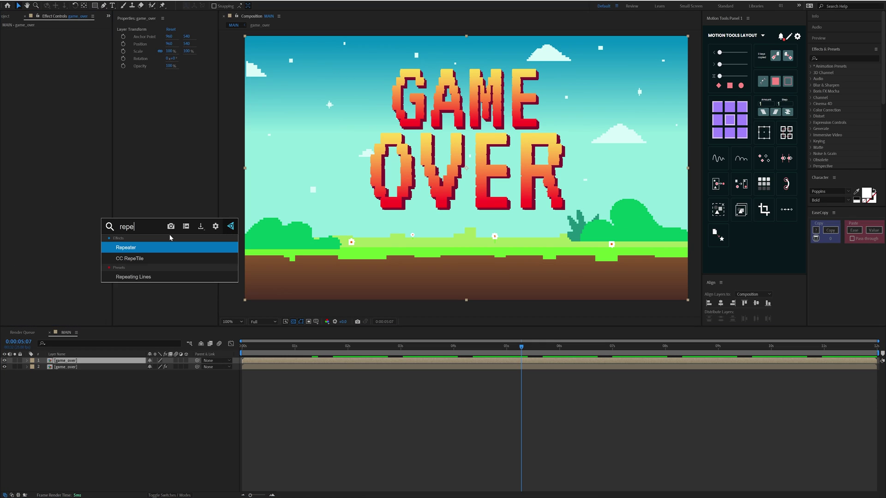
key("Return")
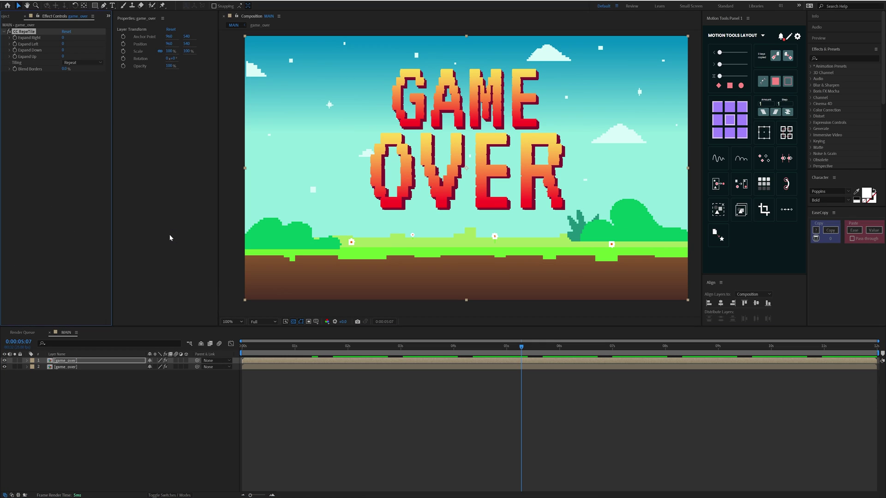
left_click(63, 37)
type("200")
key("Tab")
type("200")
key("Tab")
type("200")
key("Tab")
type("200")
key("Return")
left_click(73, 363)
Apply CC Ball Action with a fine Grid Spacing and Ball Size 95.
key("ctrl+space")
type("cc bv")
key("BackSpace")
type("al")
key("Return")
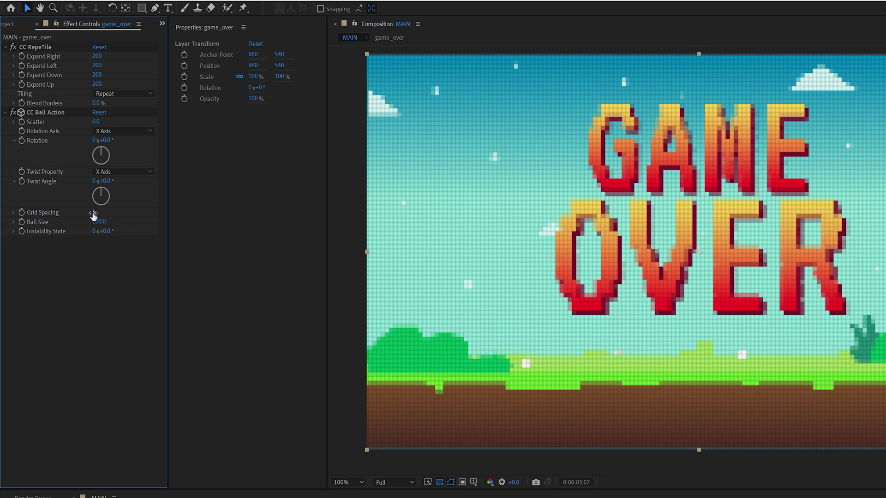
left_click(63, 142)
type("6")
key("Return")
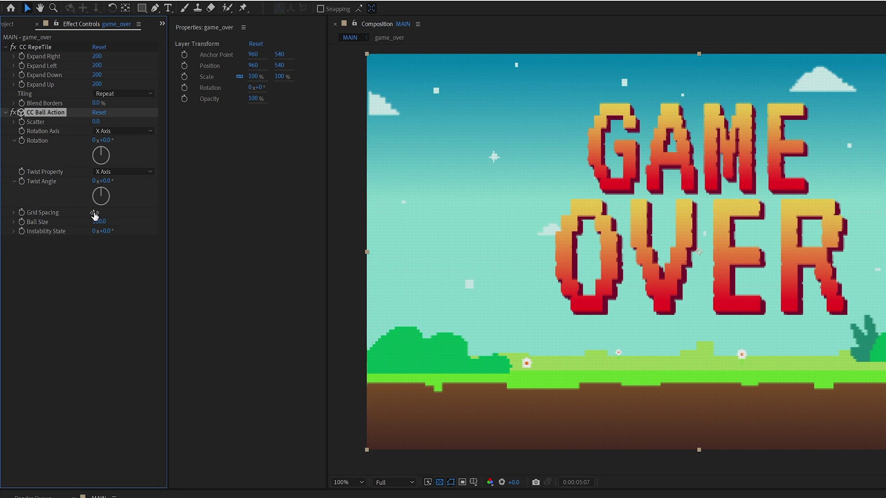
left_click(99, 222)
type("95")
key("Return")
Zoom in and pan to inspect the dot grid, then re-centre the frame at 100%.
key("period")
left_click_drag(483, 353, 659, 349)
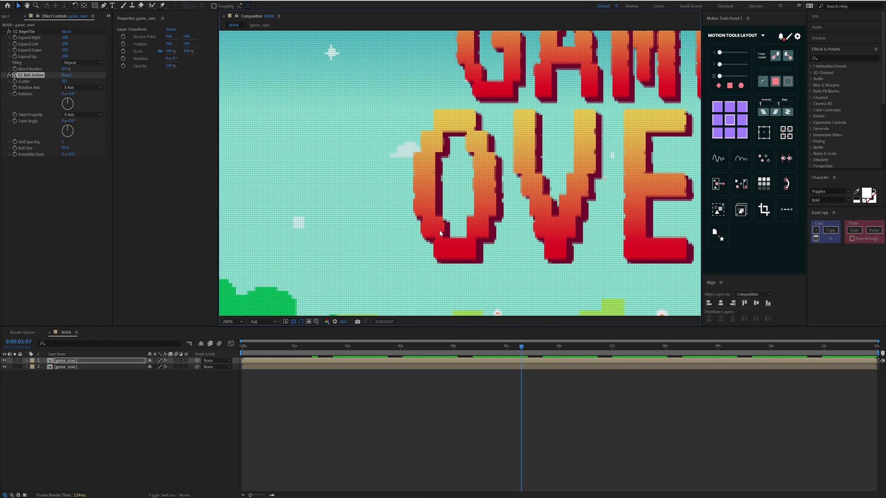
key("comma")
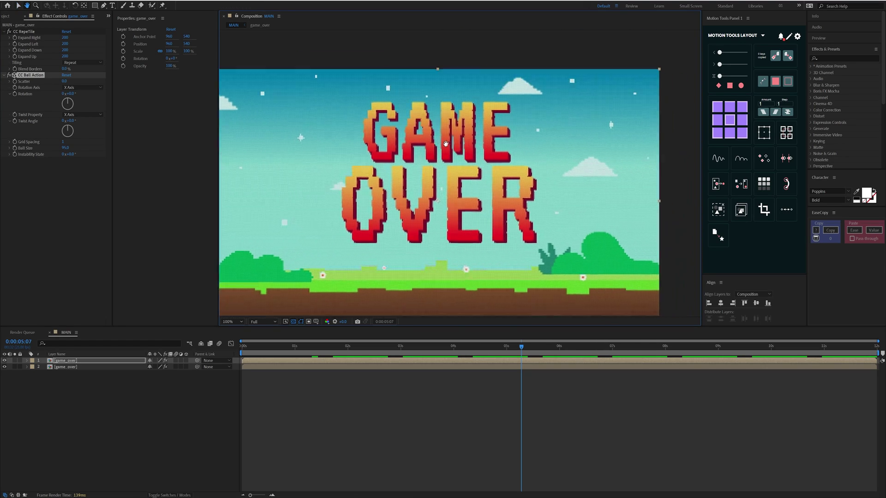
left_click_drag(358, 242, 386, 213)
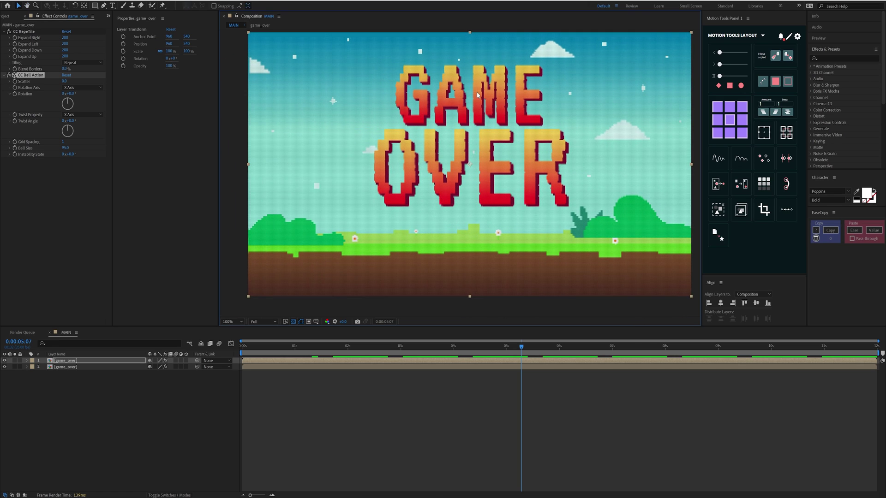
Add a new adjustment layer on top and name it Stylize.
key("ctrl+alt+y")
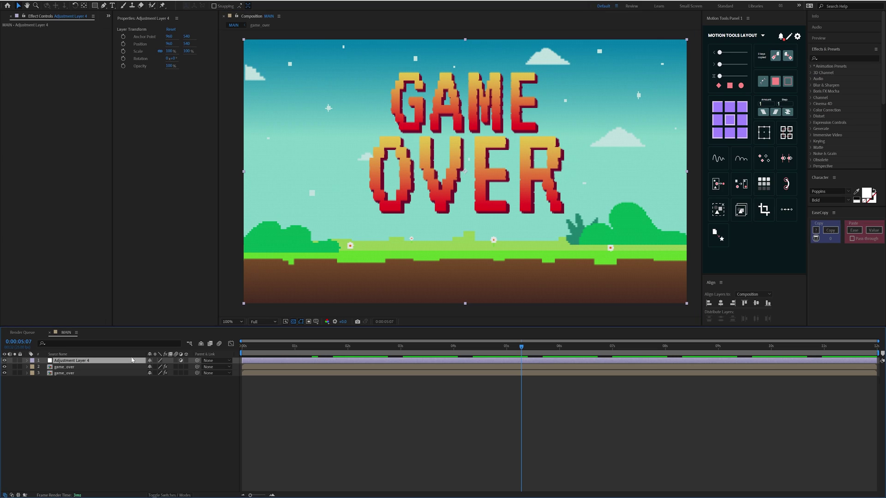
key("Return")
type("Stylize")
key("Return")
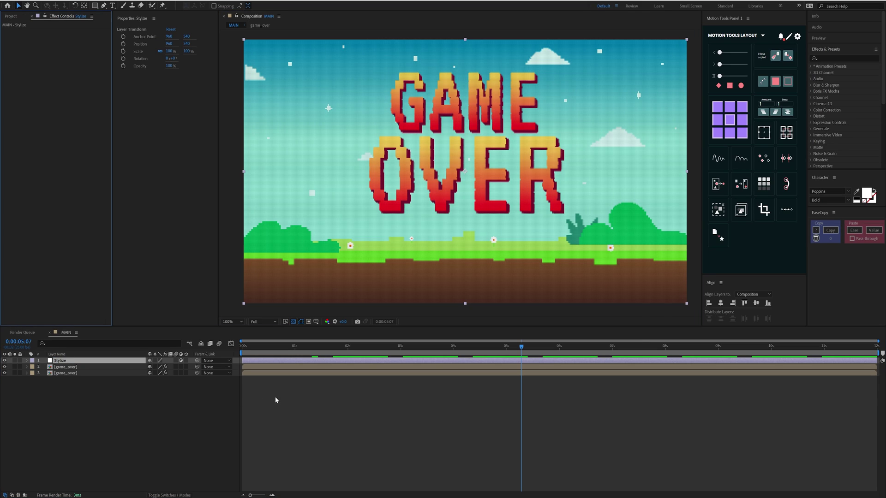
Apply Quick Chromatic Aberration with Position 1.00 and Scale 101%.
key("ctrl+space")
type("quick")
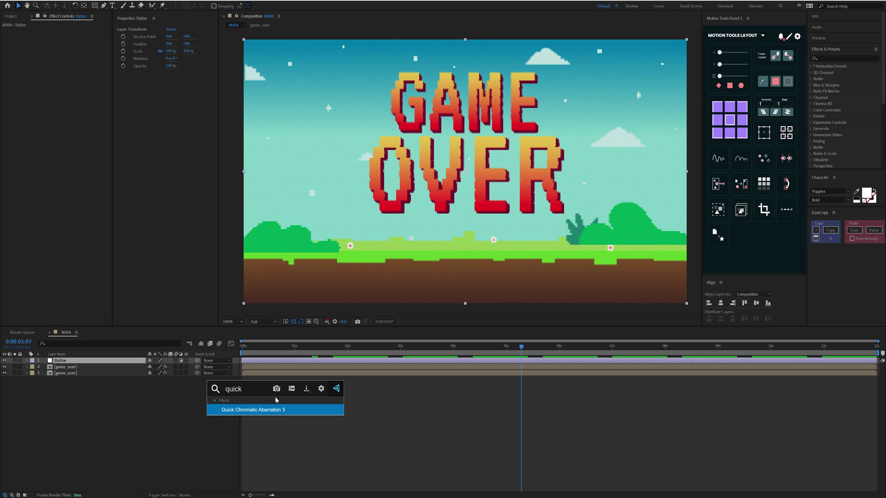
key("Return")
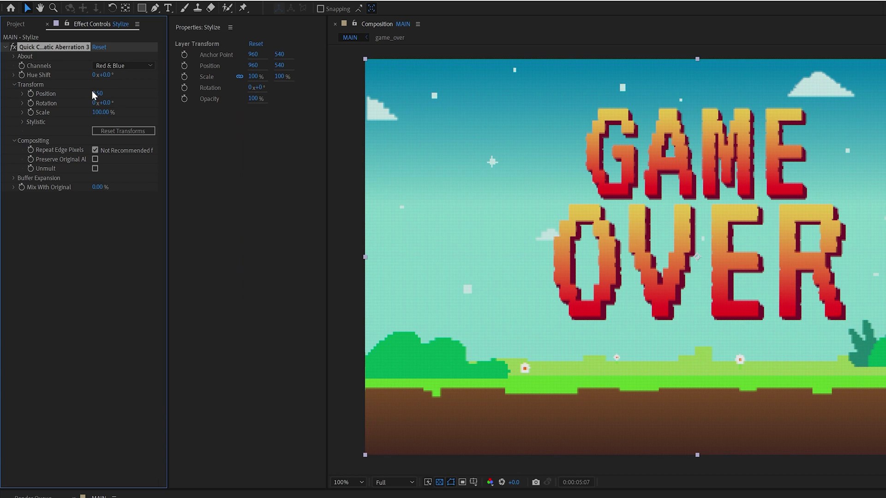
left_click(65, 62)
type("1")
key("Return")
left_click(100, 113)
type("101")
key("Return")
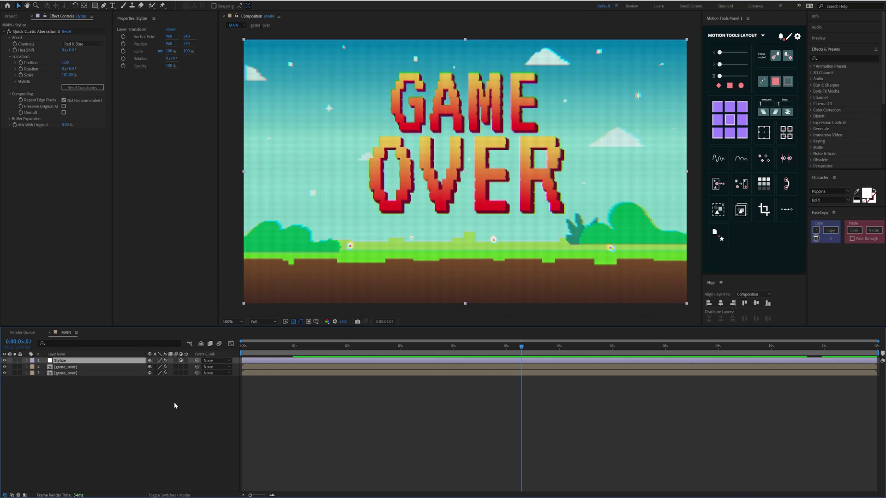
Apply Wave Warp with Wave Height 8 and Wave Width 1200.
key("ctrl+space")
type("w")
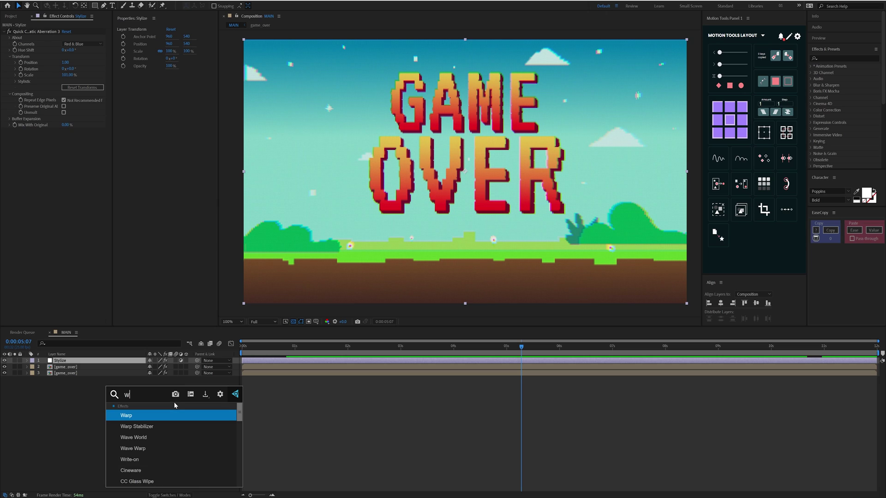
type("ave warp")
key("Return")
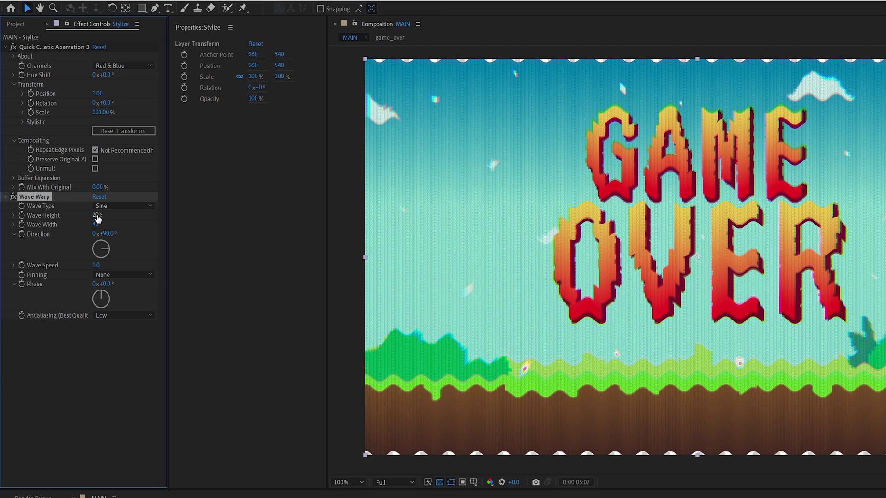
left_click(64, 144)
type("8")
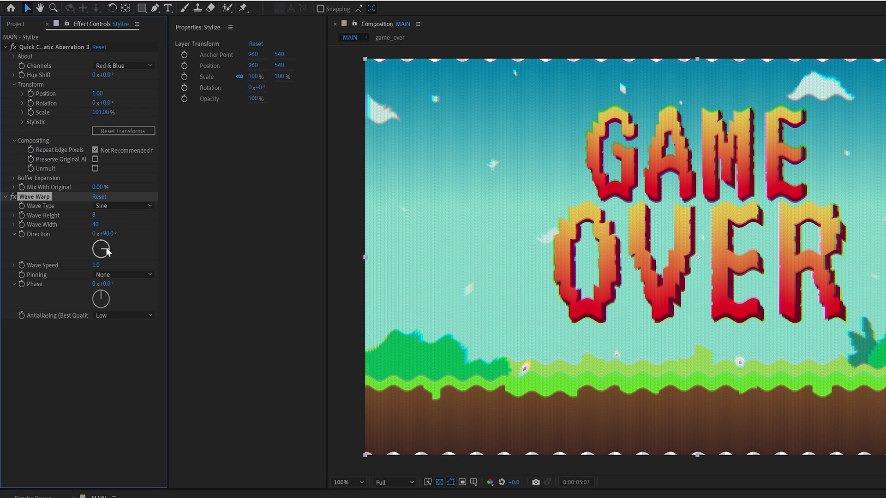
left_click(96, 225)
type("1200")
key("Return")
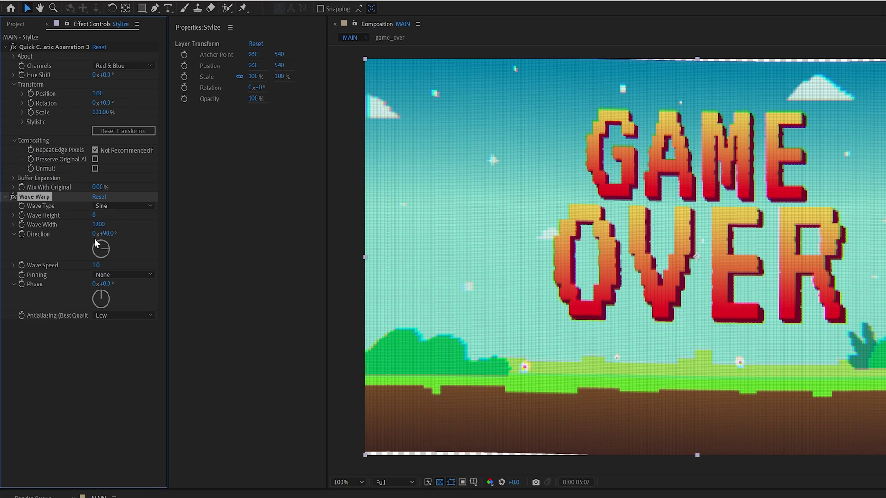
Set the wave Direction to 180°, Wave Type to Square, and Wave Speed 0.5.
left_click(103, 233)
type("180")
key("Return")
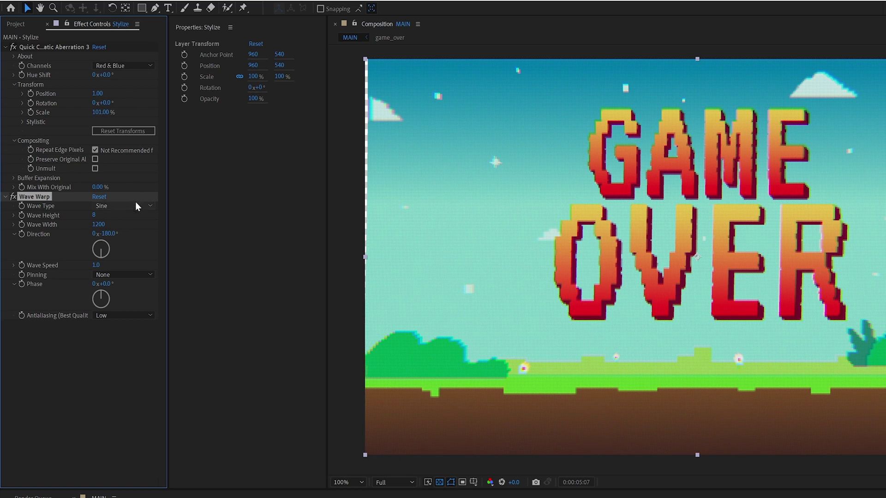
left_click(137, 204)
left_click(117, 230)
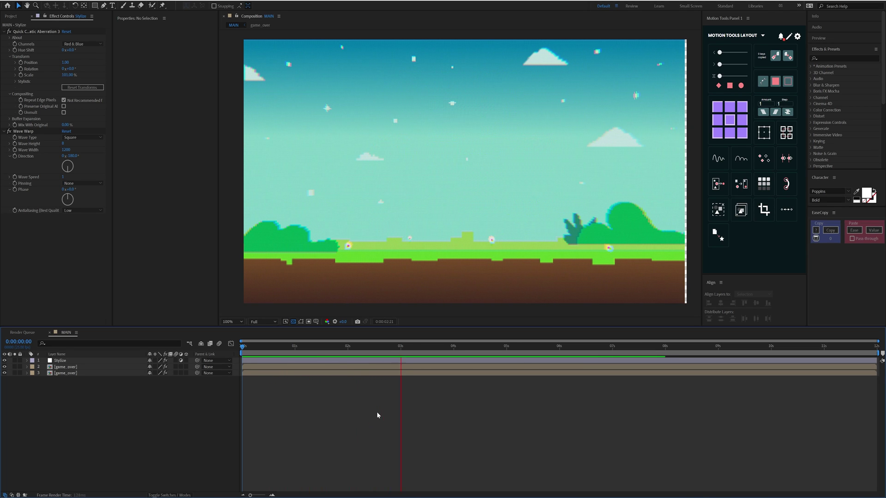
key("space")
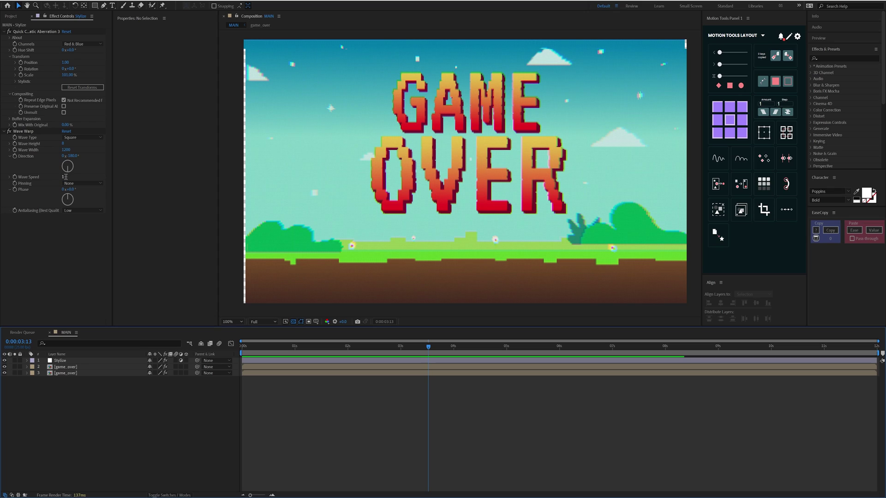
left_click(65, 176)
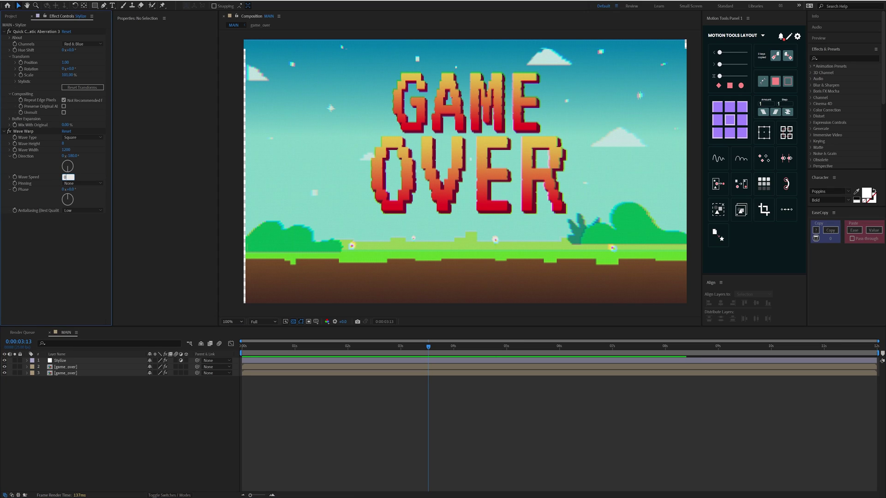
left_click(277, 178)
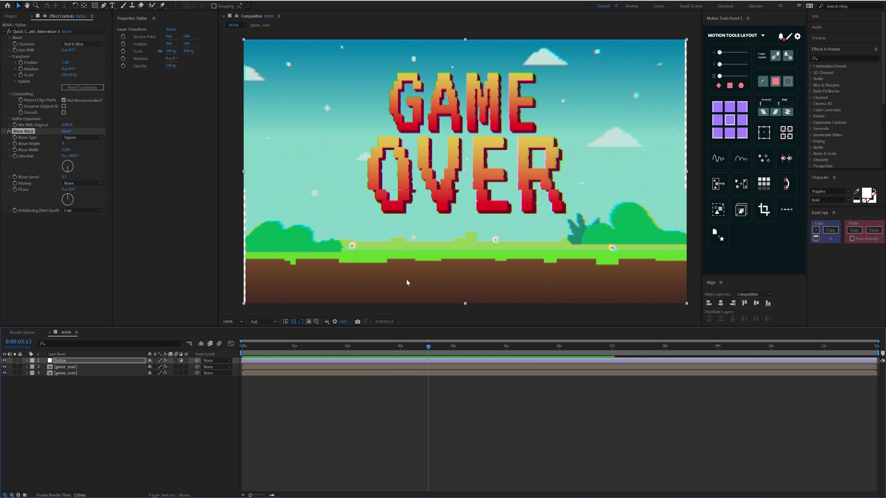
Apply Posterize to the Stylize layer with Level 10.
scroll(564, 259, "up", 2)
scroll(530, 303, "down", 2)
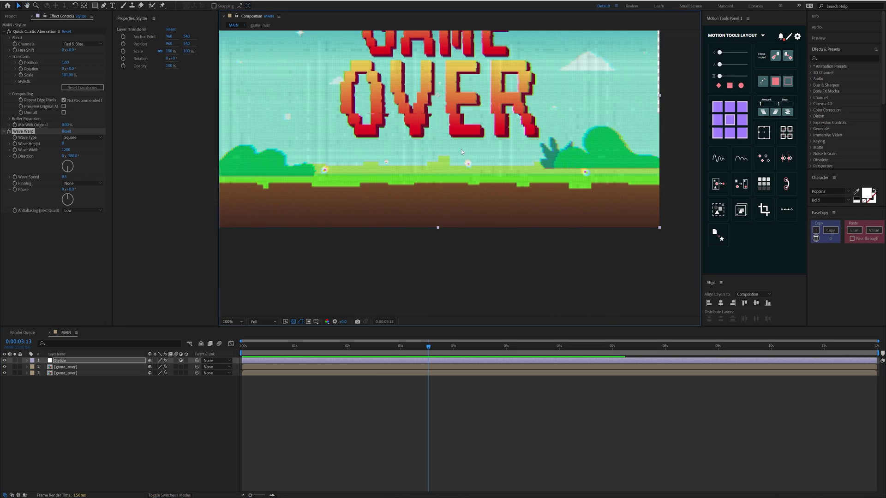
key("ctrl+space")
type("post")
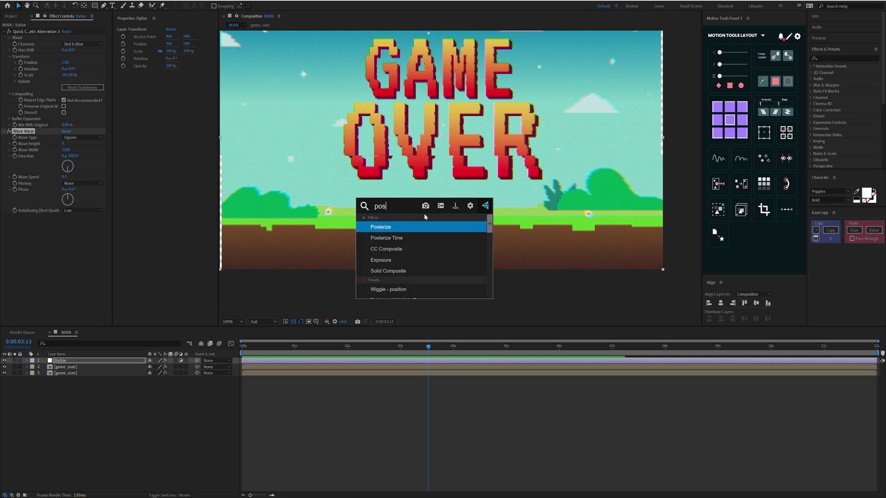
key("Return")
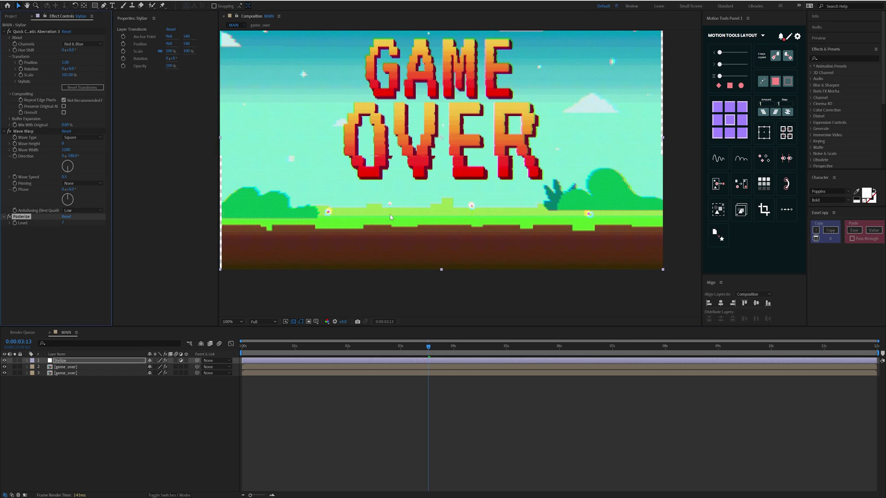
scroll(344, 203, "up", 2)
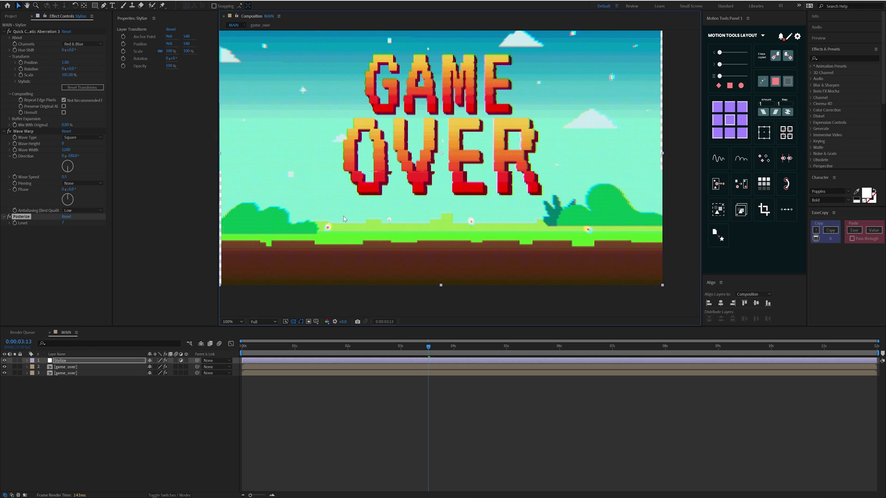
left_click_drag(63, 223, 68, 222)
left_click(64, 223)
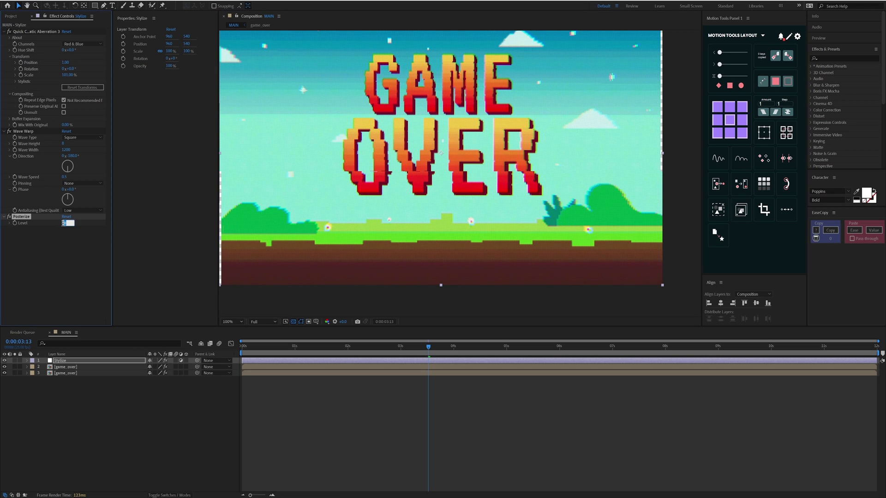
type("10")
key("Return")
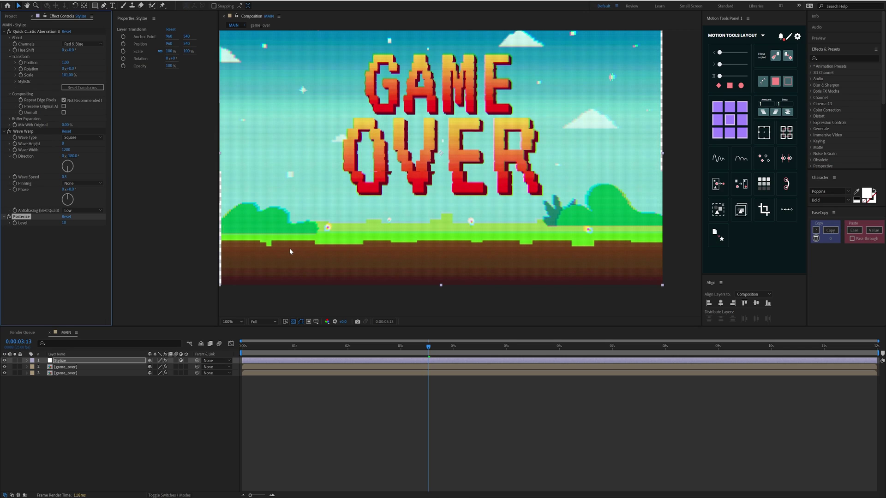
Add Posterize Time with a 12.5 fps frame rate.
key("ctrl+space")
type("posteri")
left_click(401, 302)
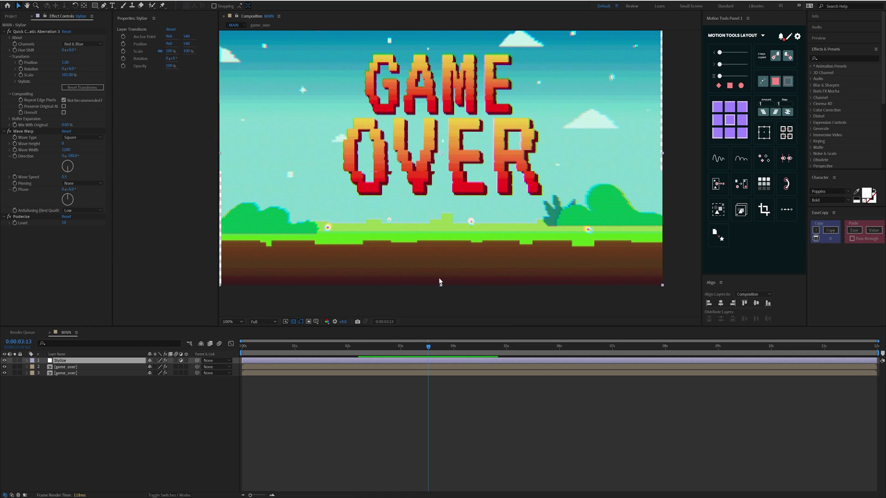
left_click(65, 235)
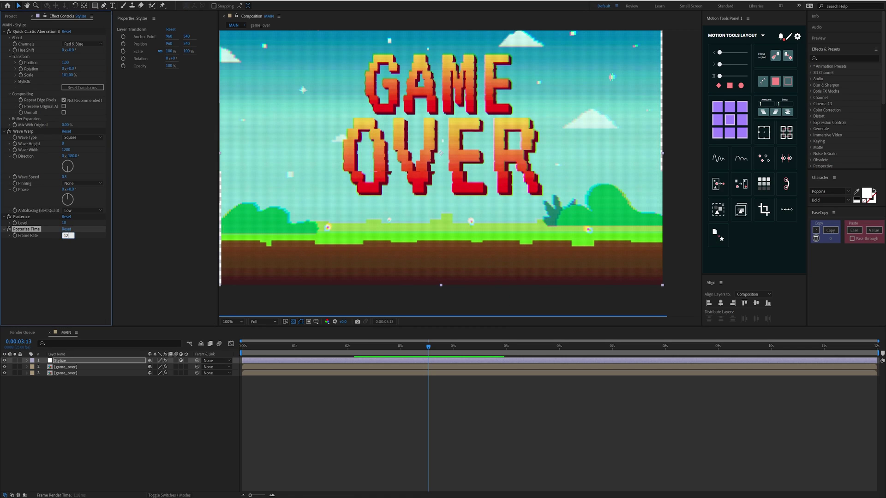
key("Return")
key("Return")
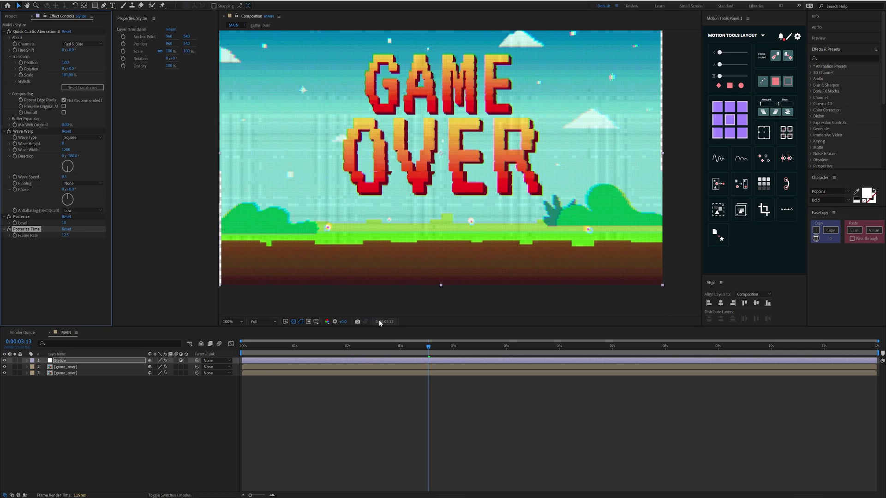
key("ctrl+space")
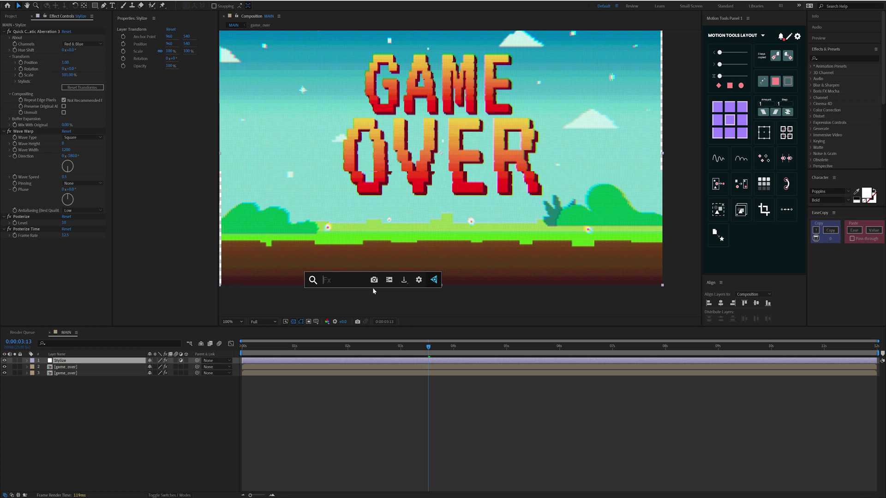
Add Grain in Final Output viewing mode with Intensity 0.5 and Size 0.5.
type("grain")
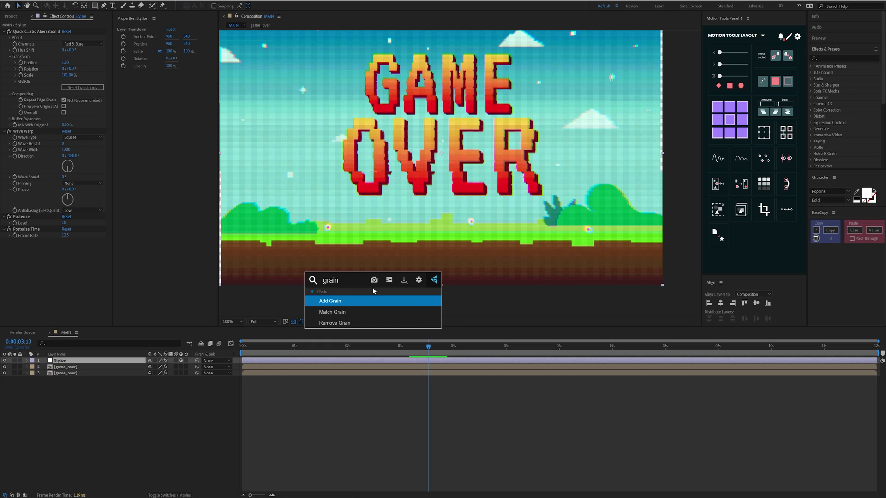
key("Return")
left_click(82, 241)
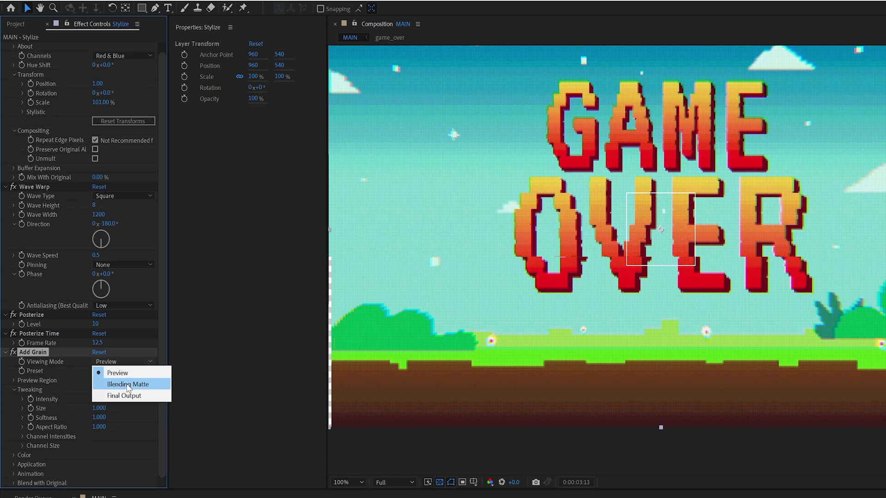
left_click(128, 395)
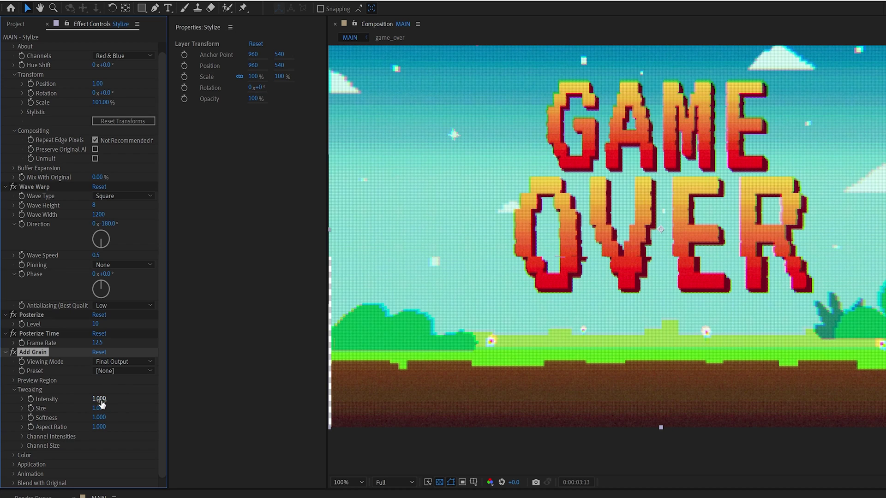
key("h")
left_click_drag(429, 369, 453, 378)
key("v")
left_click(100, 399)
type("0.5")
left_click(103, 409)
type("0.5")
key("Return")
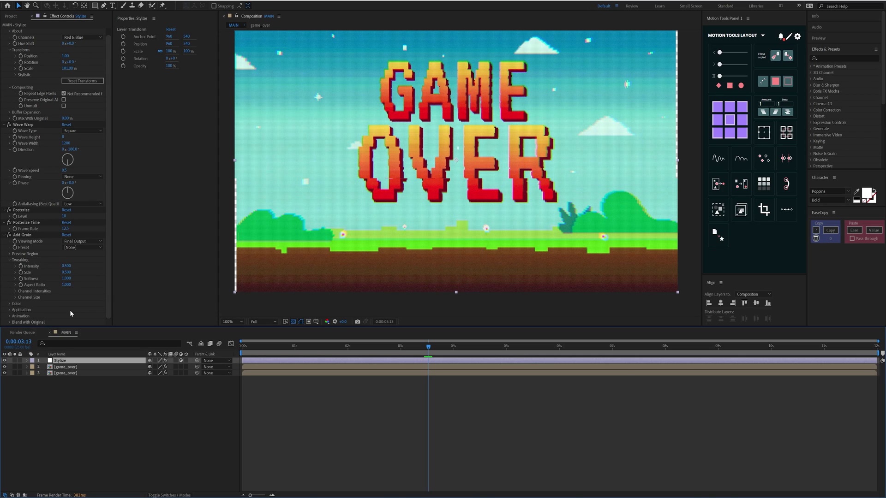
Apply a Transform effect to Stylize with Scale 101.
key("ctrl+space")
type("tra")
key("Return")
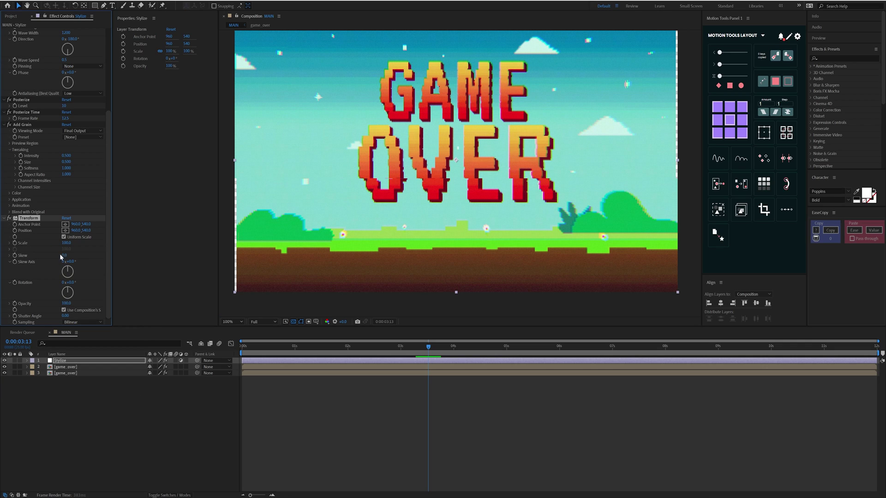
left_click(66, 243)
type("101")
key("Return")
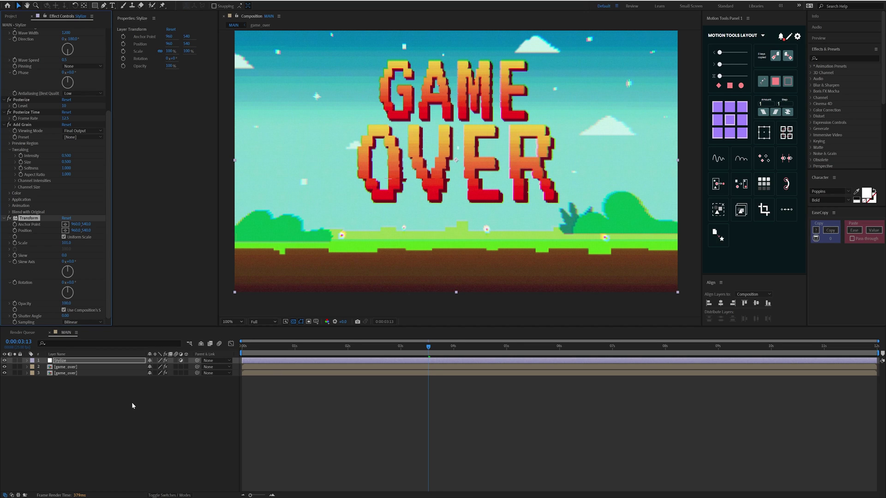
key("F4")
Set the second game_over layer's Opacity to 50%, then hide it to compare.
left_click(64, 367)
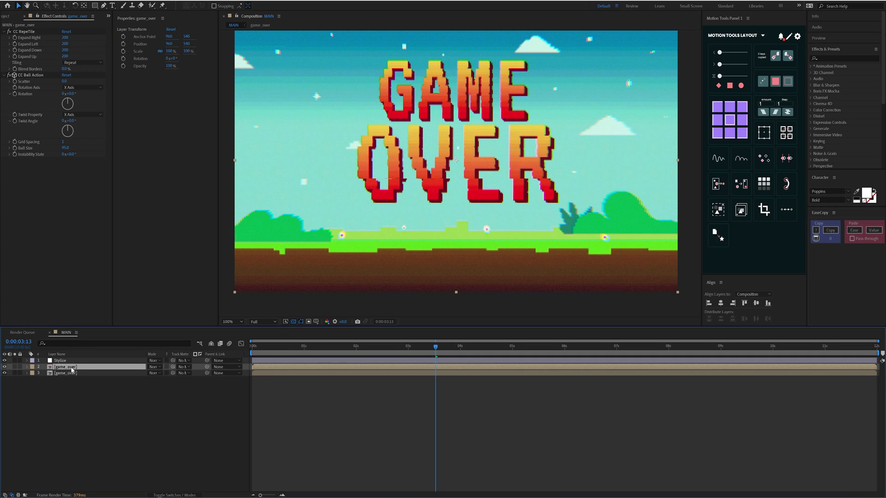
key("t")
left_click(153, 373)
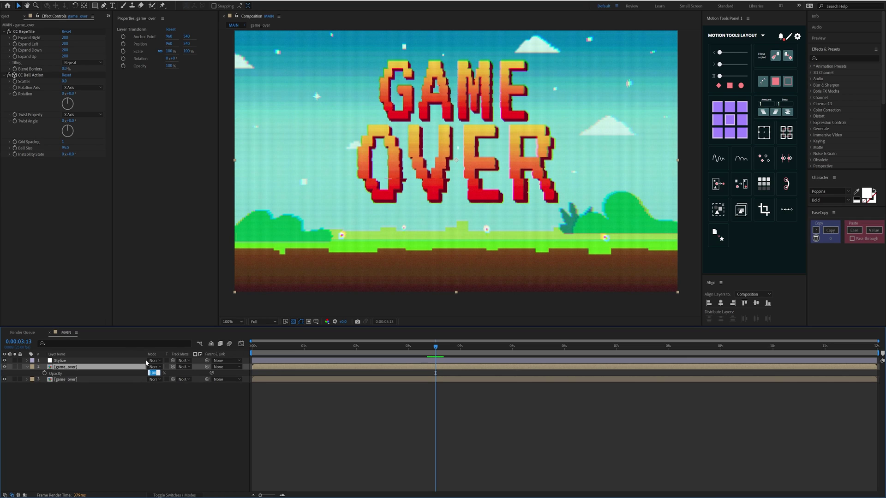
type("50")
key("Return")
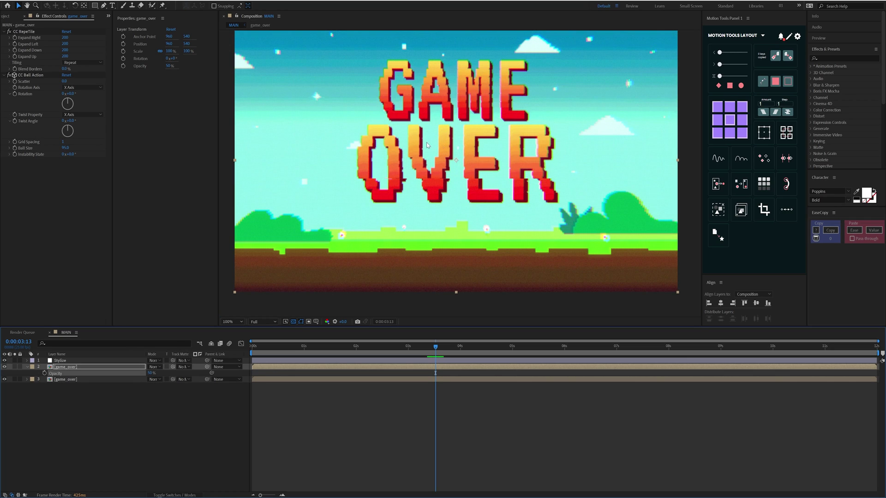
left_click(5, 368)
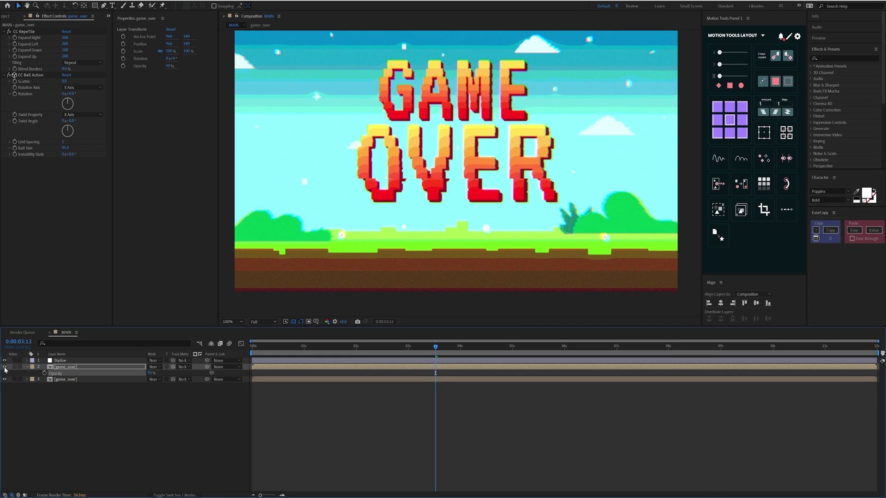
Unhide the second game_over layer, set all three layers to Draft quality, and preview.
left_click(5, 367)
key("F4")
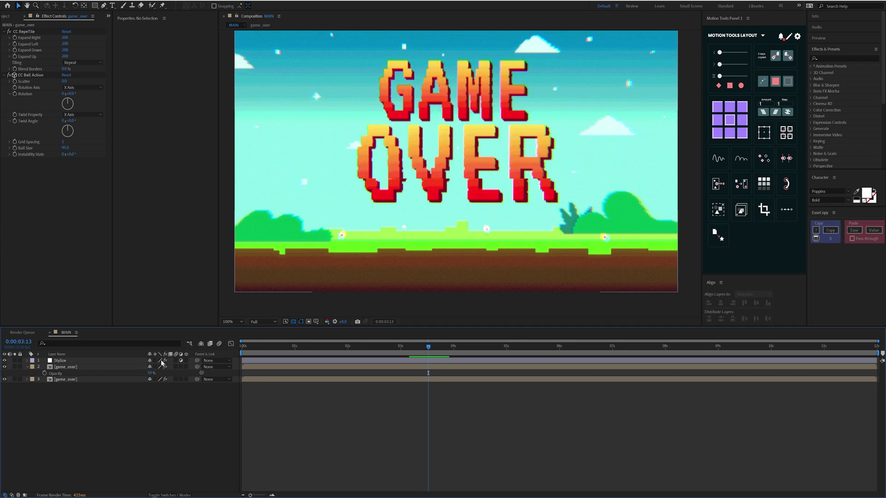
left_click_drag(160, 361, 161, 367)
left_click(160, 379)
key("space")
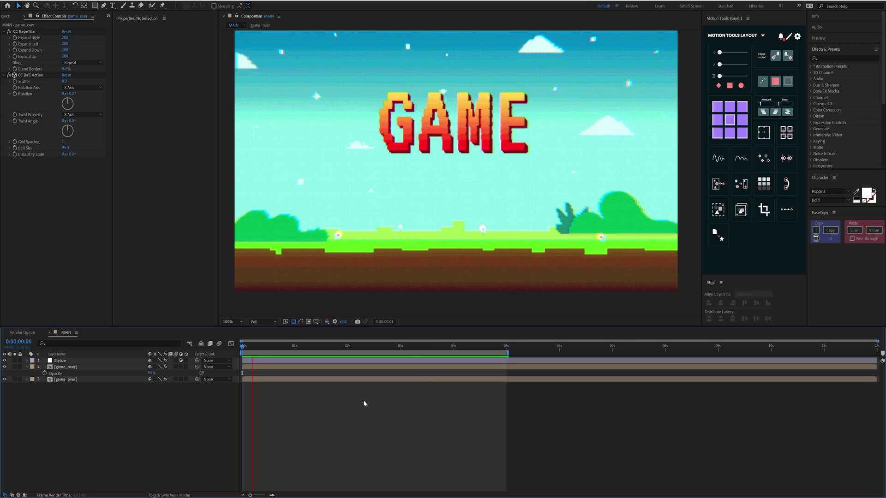